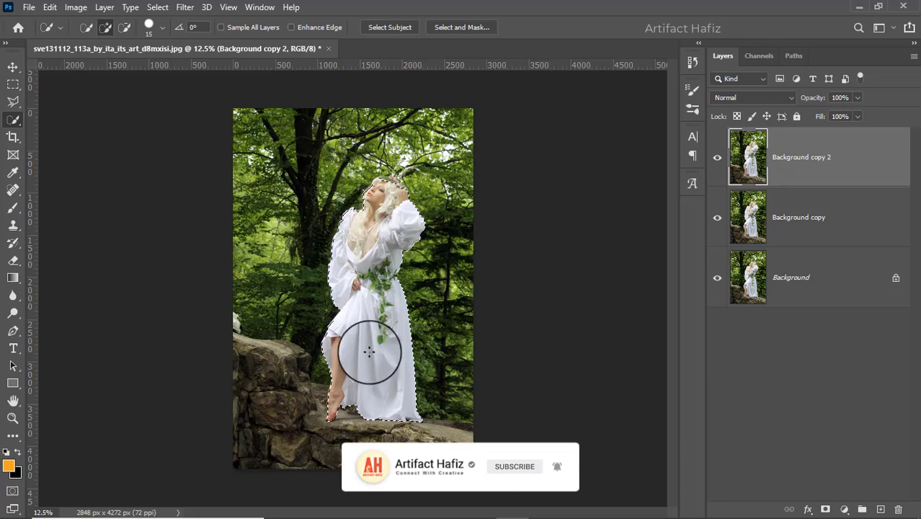
- Refine the quick selection around the horned headpiece, subtracting background between the horns and adding a missed area
{"action": "scroll", "coordinate": [382, 216], "scroll_direction": "up", "scroll_amount": 3}
{"action": "scroll", "coordinate": [390, 174], "scroll_direction": "up", "scroll_amount": 4}
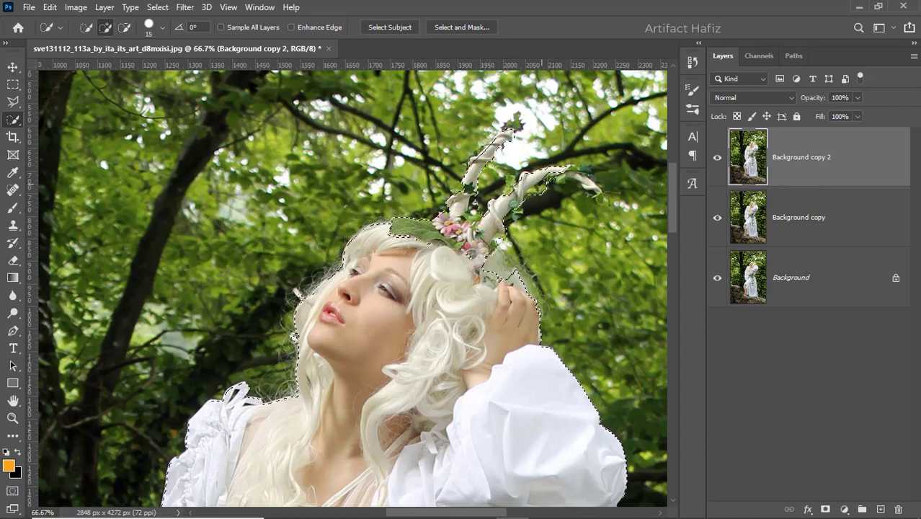
{"action": "key", "text": "alt"}
{"action": "mouse_move", "coordinate": [580, 176]}
{"action": "left_mouse_down"}
{"action": "mouse_move", "coordinate": [589, 186]}
{"action": "mouse_move", "coordinate": [532, 193]}
{"action": "left_mouse_up"}
{"action": "key", "text": "alt"}
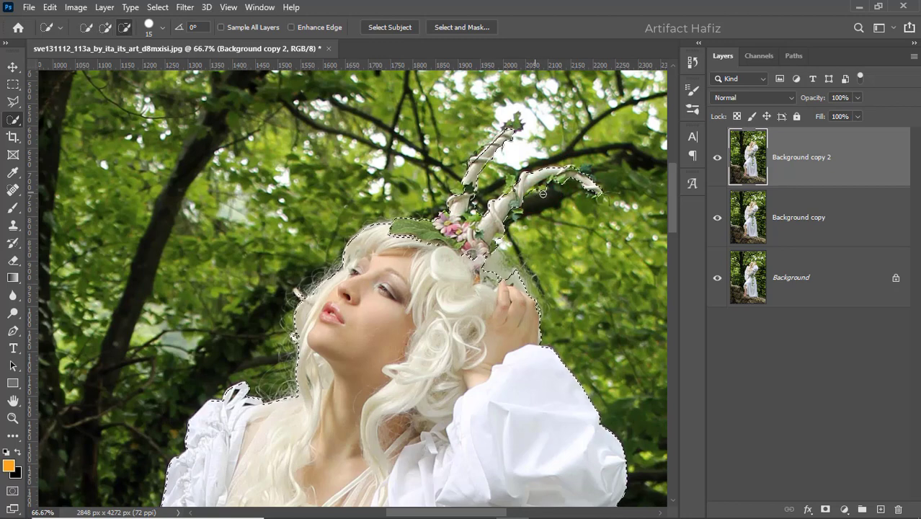
{"action": "left_click", "coordinate": [545, 190]}
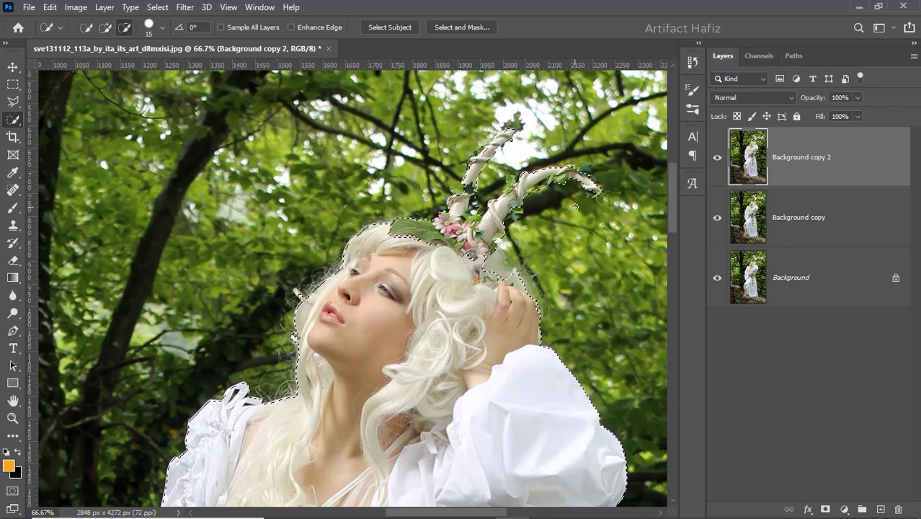
{"action": "left_click", "coordinate": [484, 255]}
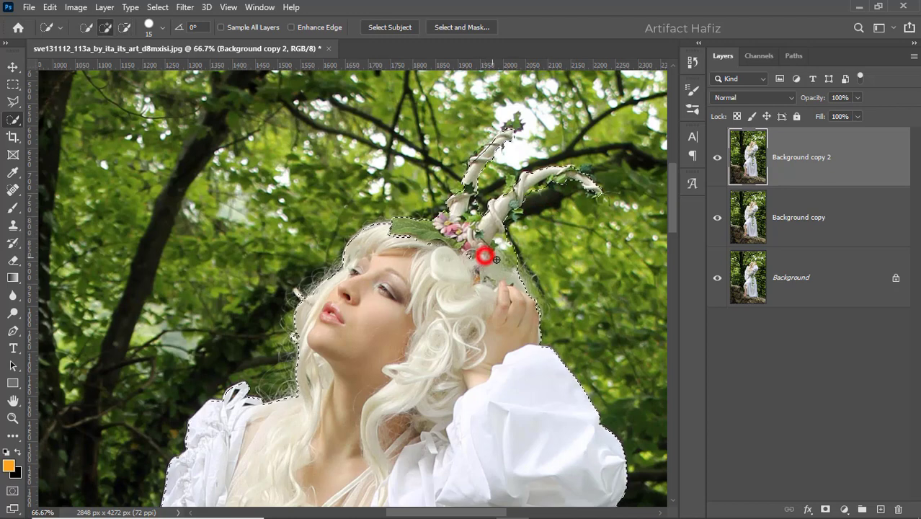
- Refine the hair edge on the shoulder in Select and Mask with the Refine Edge brush and apply it
{"action": "scroll", "coordinate": [351, 331], "scroll_direction": "down", "scroll_amount": 5}
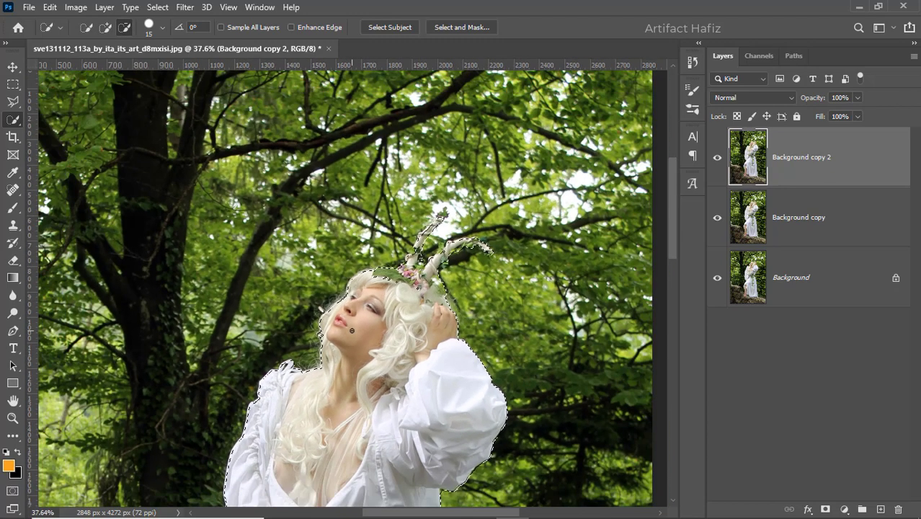
{"action": "scroll", "coordinate": [362, 357], "scroll_direction": "down", "scroll_amount": 2}
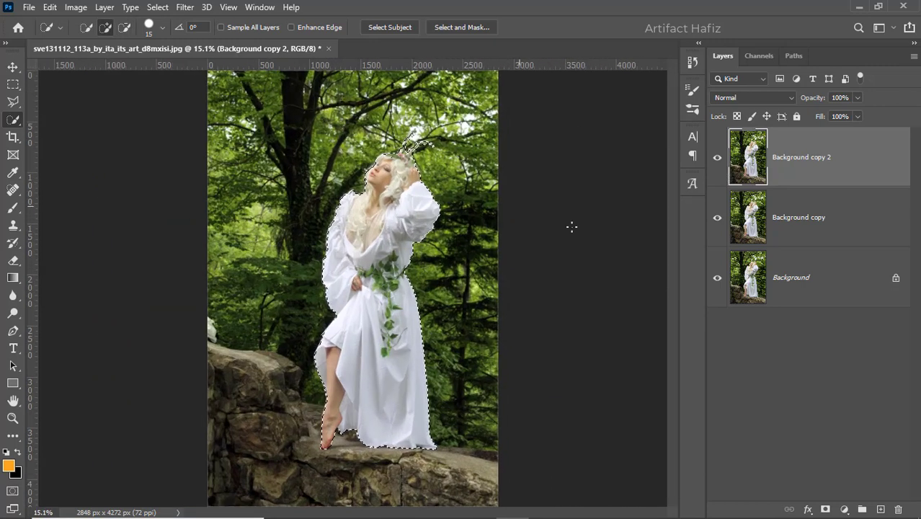
{"action": "left_click", "coordinate": [448, 27]}
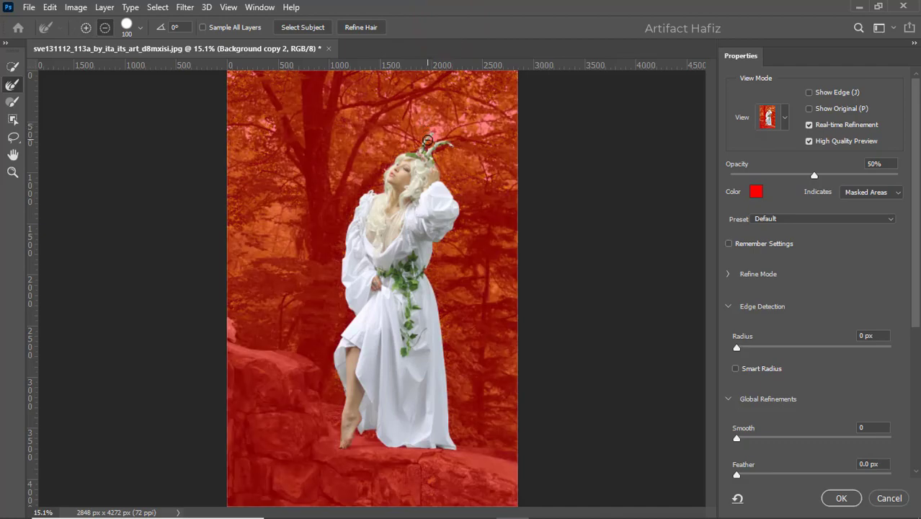
{"action": "scroll", "coordinate": [428, 139], "scroll_direction": "up", "scroll_amount": 9}
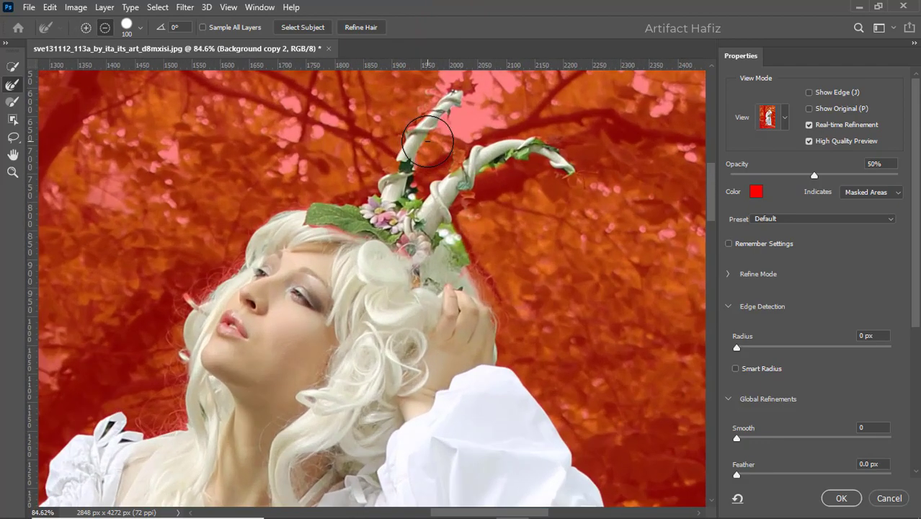
{"action": "scroll", "coordinate": [427, 139], "scroll_direction": "up", "scroll_amount": 4}
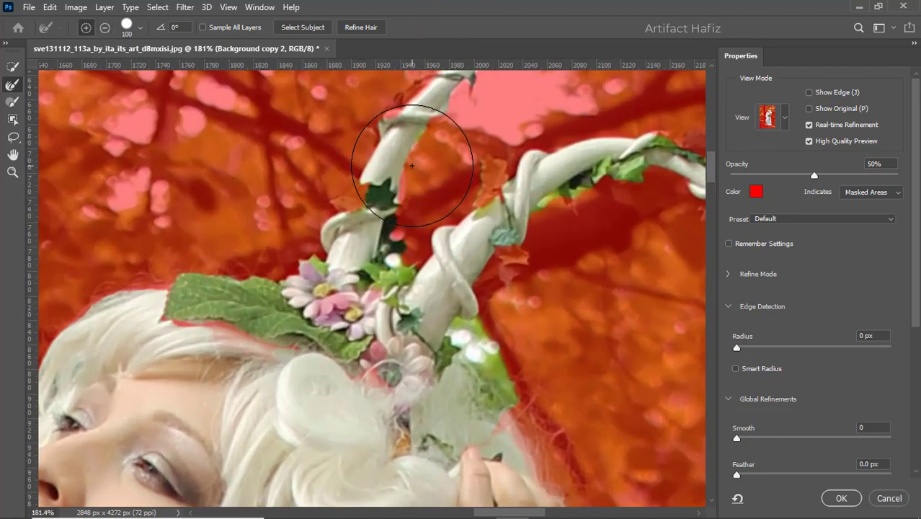
{"action": "scroll", "coordinate": [412, 165], "scroll_direction": "down", "scroll_amount": 5}
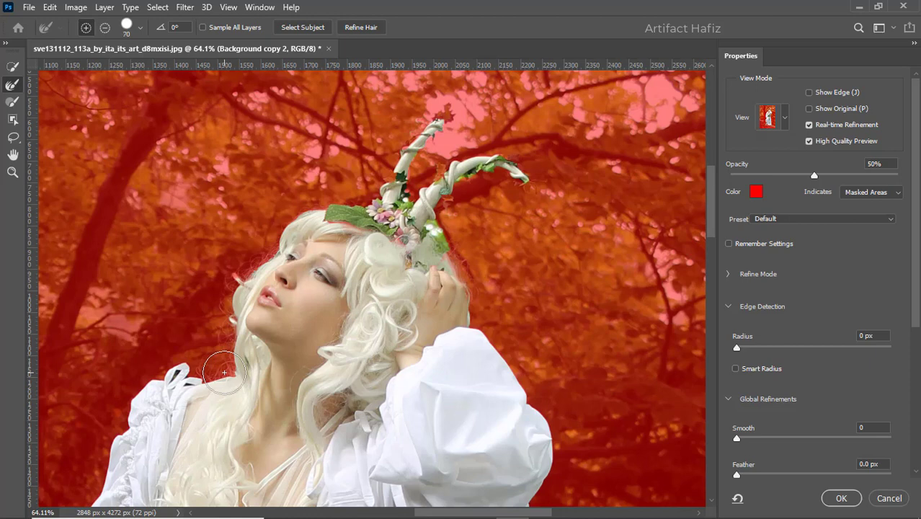
{"action": "left_click_drag", "start_coordinate": [228, 358], "coordinate": [234, 294]}
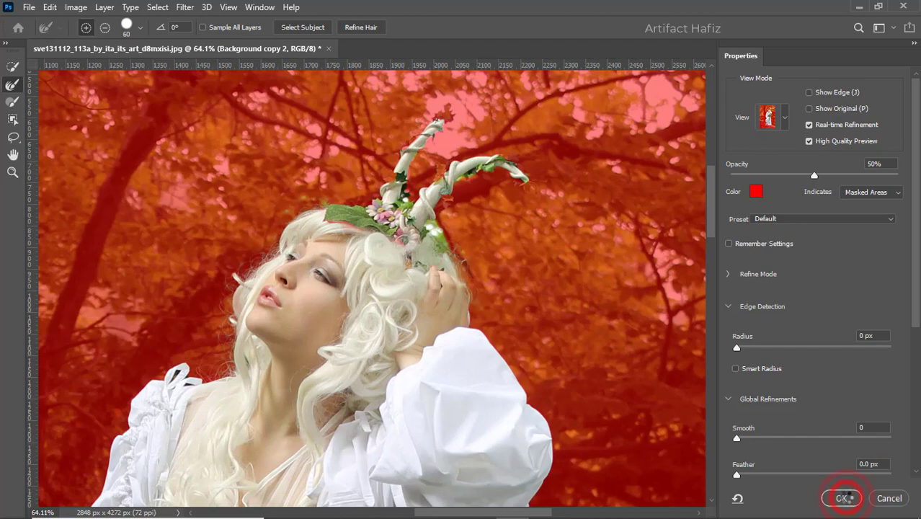
{"action": "left_click", "coordinate": [844, 497]}
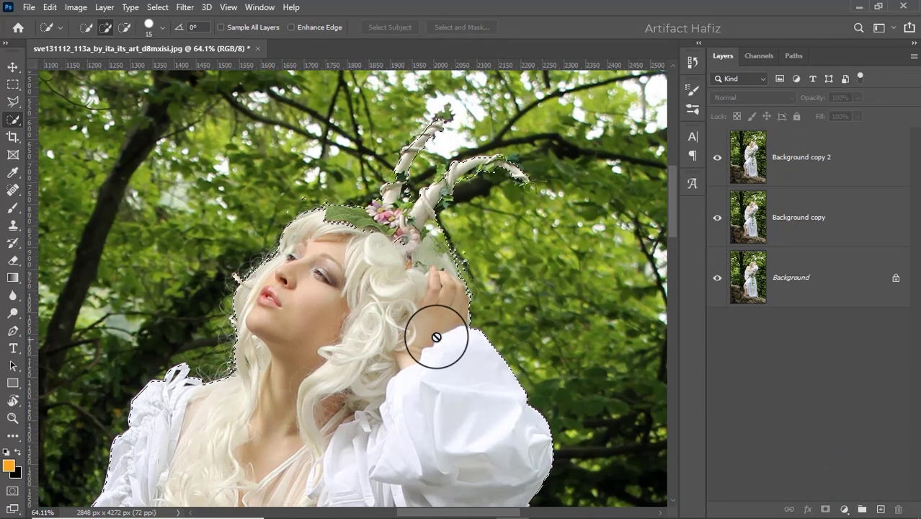
- Add a layer mask to the Background copy 2 layer from the woman's selection
{"action": "scroll", "coordinate": [436, 338], "scroll_direction": "down", "scroll_amount": 8}
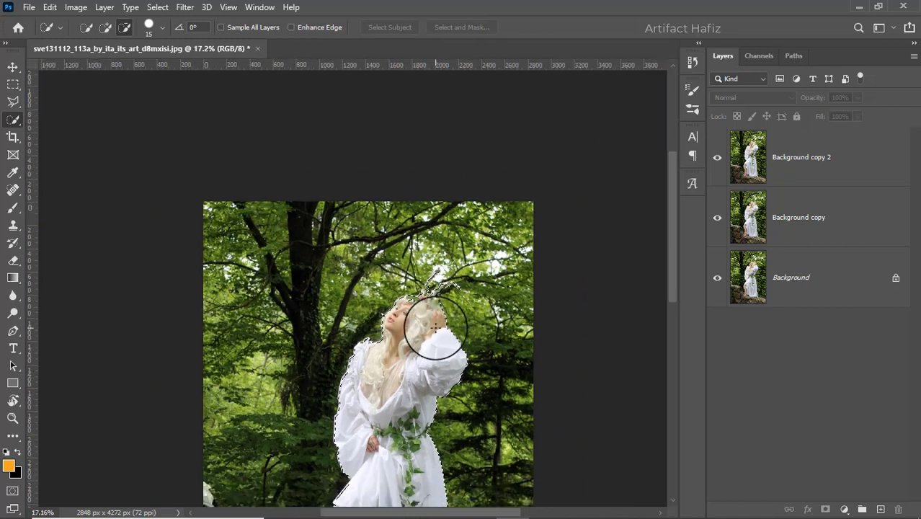
{"action": "scroll", "coordinate": [436, 328], "scroll_direction": "down", "scroll_amount": 2}
{"action": "scroll", "coordinate": [411, 328], "scroll_direction": "up", "scroll_amount": 2}
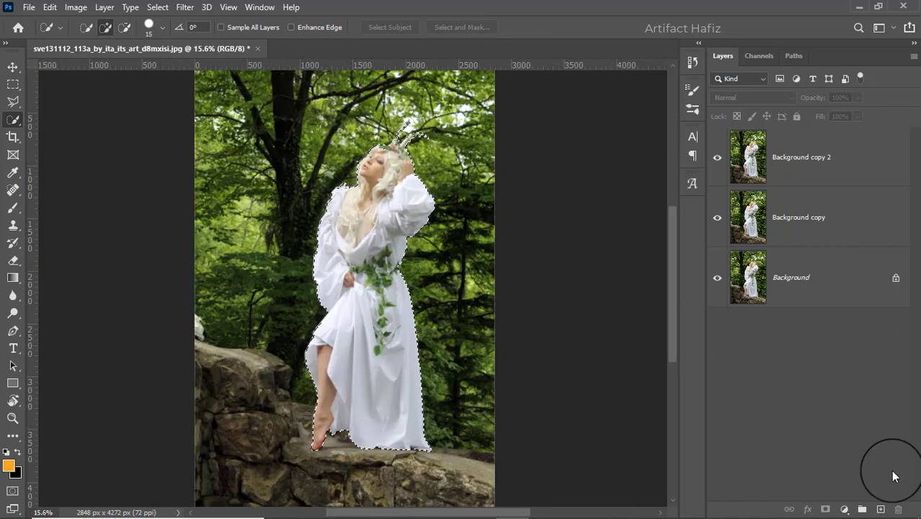
{"action": "left_click", "coordinate": [792, 163]}
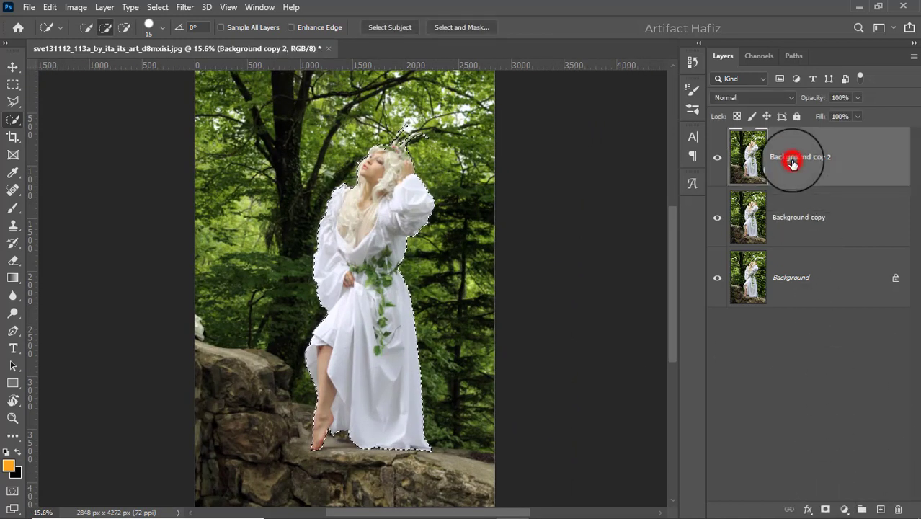
{"action": "left_click", "coordinate": [825, 508]}
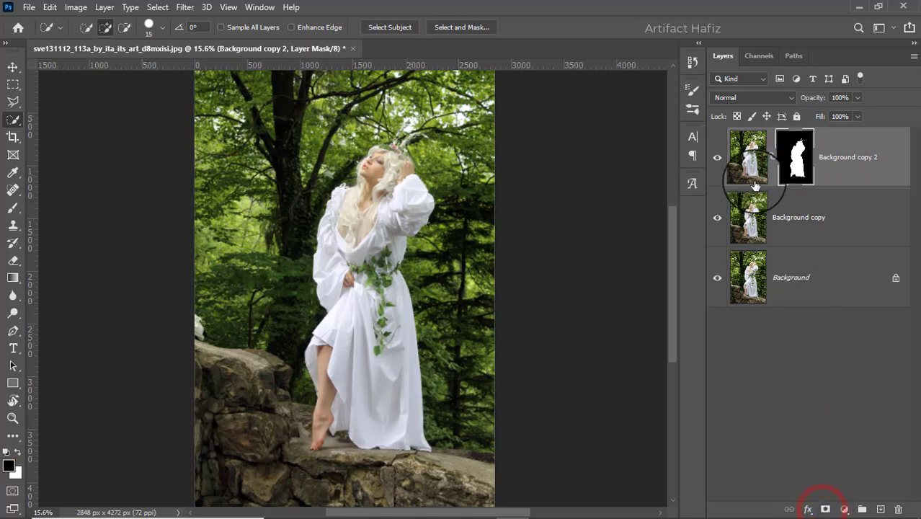
- Hide Background copy 2, work on Background copy, and expand the selection by 22 pixels
{"action": "left_click", "coordinate": [829, 224]}
{"action": "left_click", "coordinate": [715, 158]}
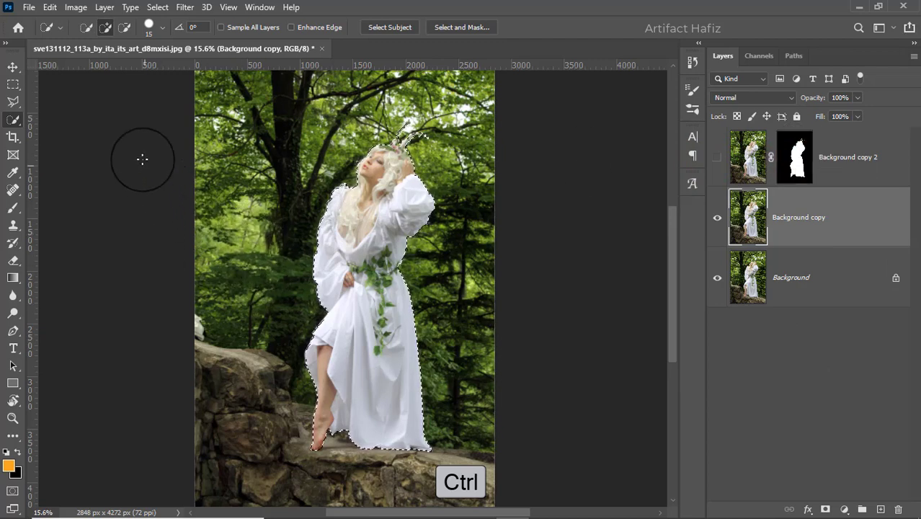
{"action": "left_click", "coordinate": [157, 8]}
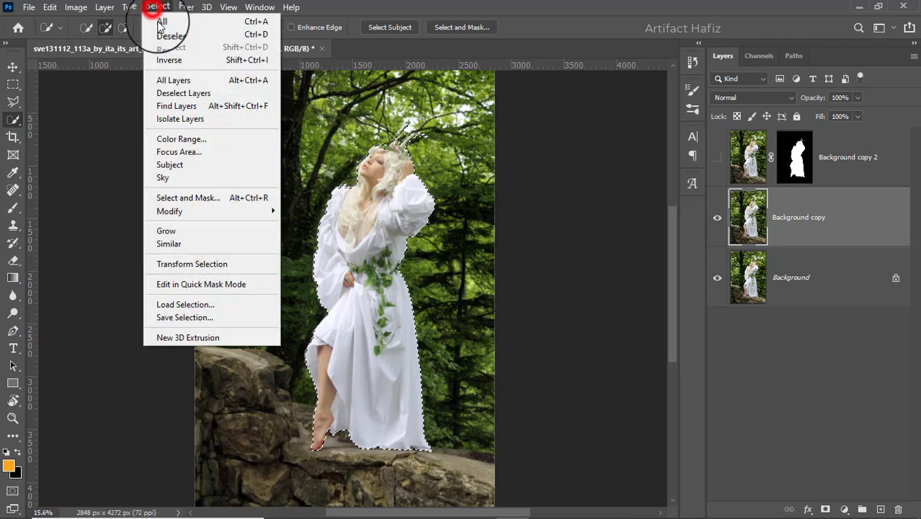
{"action": "left_click", "coordinate": [214, 213]}
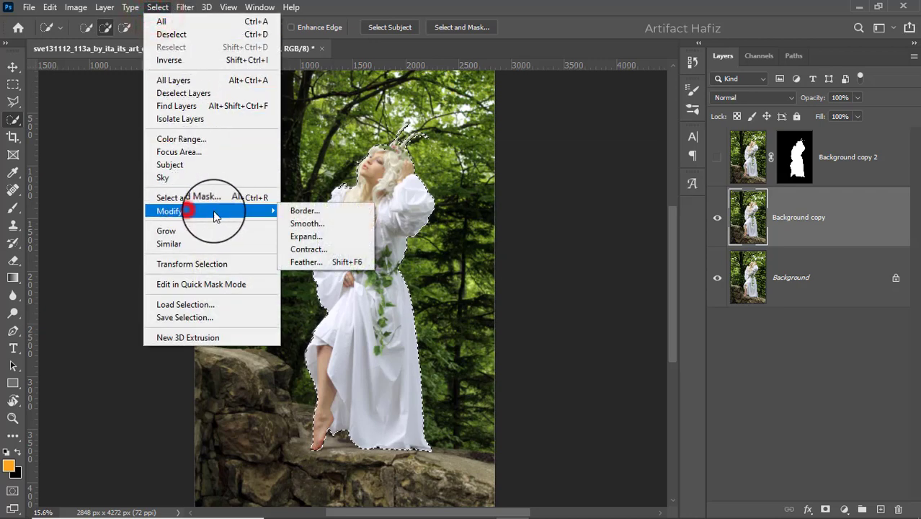
{"action": "left_click", "coordinate": [305, 238]}
{"action": "double_click", "coordinate": [434, 164]}
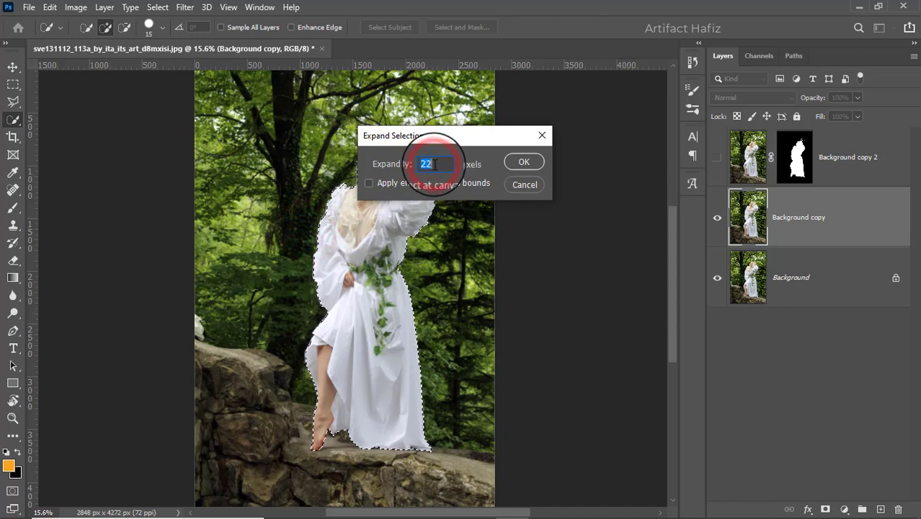
{"action": "left_click", "coordinate": [536, 162]}
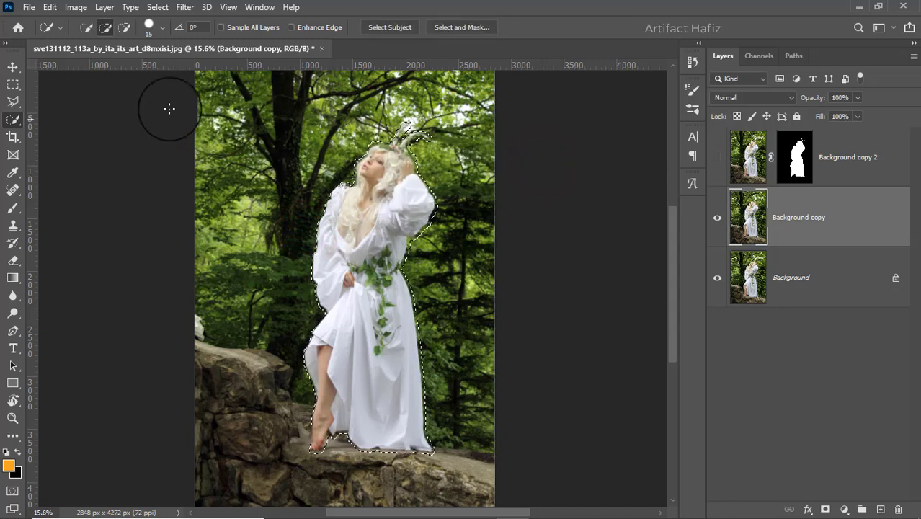
- Fill the expanded selection on Background copy with Content-Aware fill, then deselect
{"action": "left_click", "coordinate": [49, 9]}
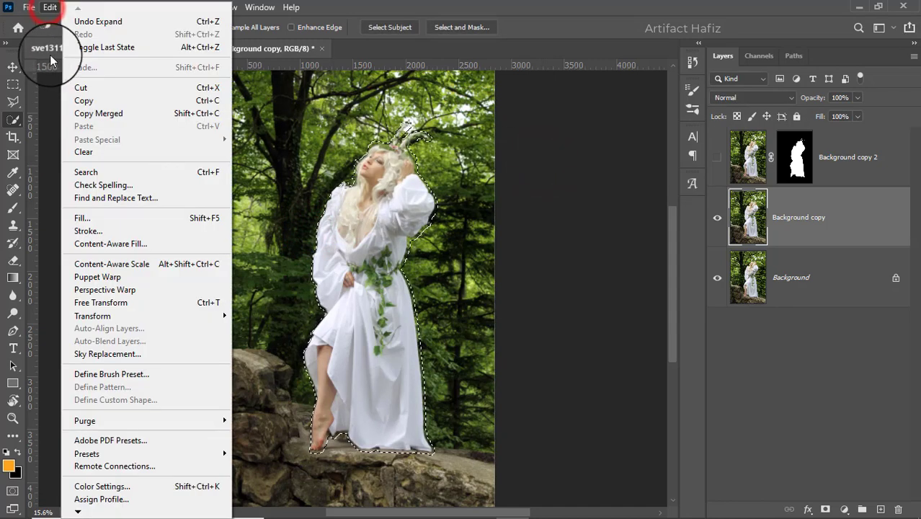
{"action": "left_click", "coordinate": [87, 218]}
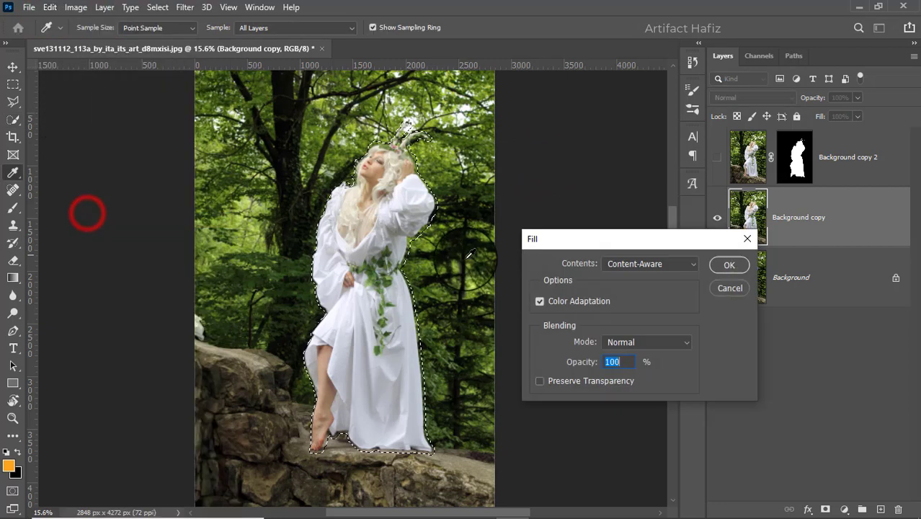
{"action": "left_click", "coordinate": [726, 266]}
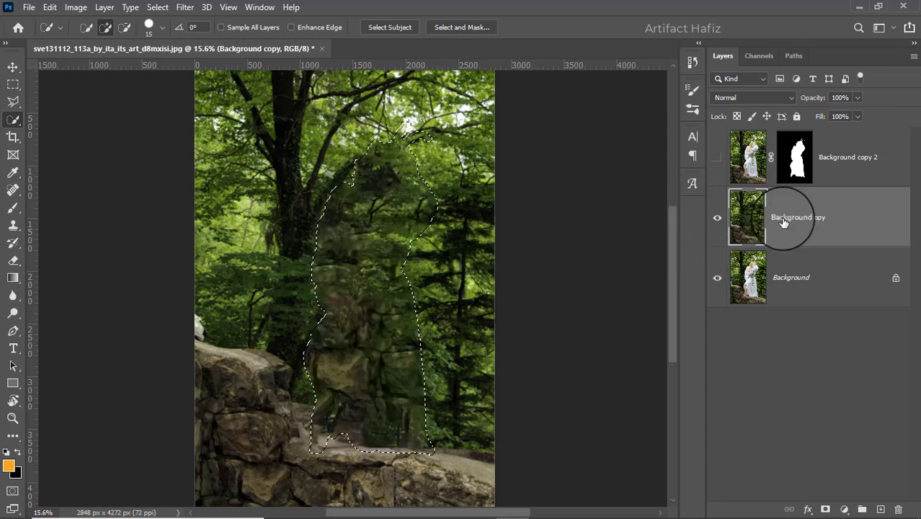
{"action": "left_click", "coordinate": [158, 8]}
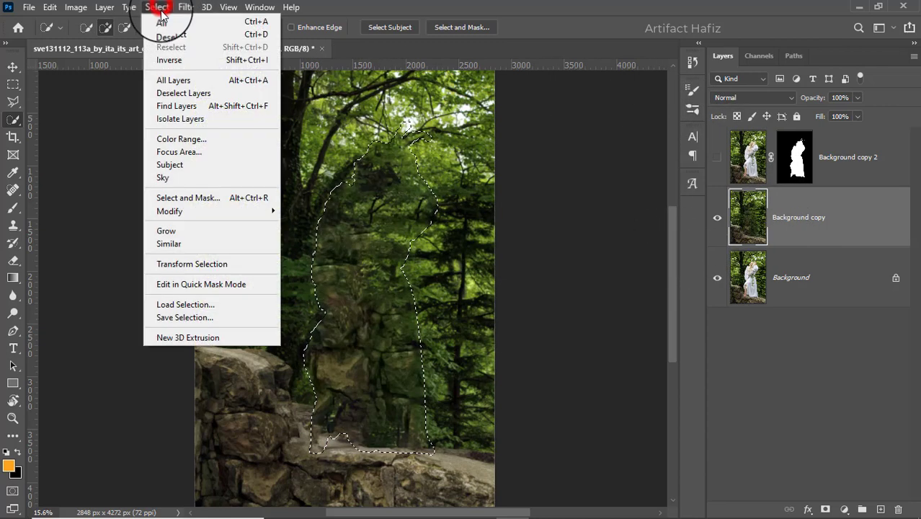
{"action": "left_click", "coordinate": [167, 34]}
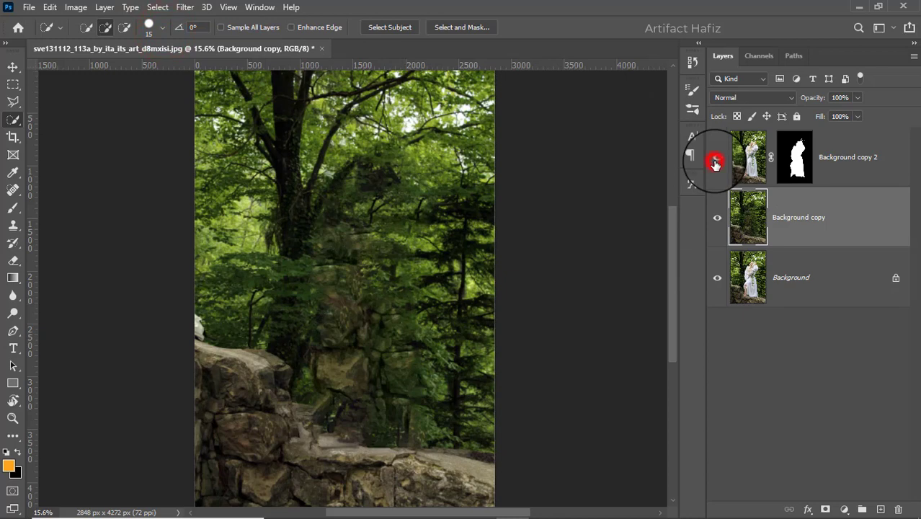
- Show the Background copy 2 layer again and keep Background copy as the active layer
{"action": "left_click", "coordinate": [716, 158]}
{"action": "left_click", "coordinate": [716, 158]}
{"action": "left_click", "coordinate": [716, 158]}
{"action": "left_click", "coordinate": [819, 216]}
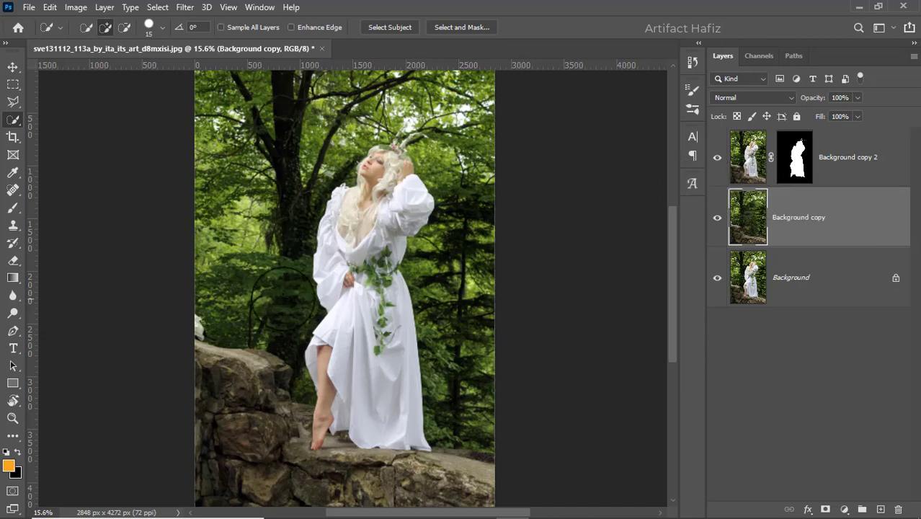
- Convert Background copy for Smart Filters and open the Tilt-Shift blur in the Blur Gallery
{"action": "left_click", "coordinate": [184, 7]}
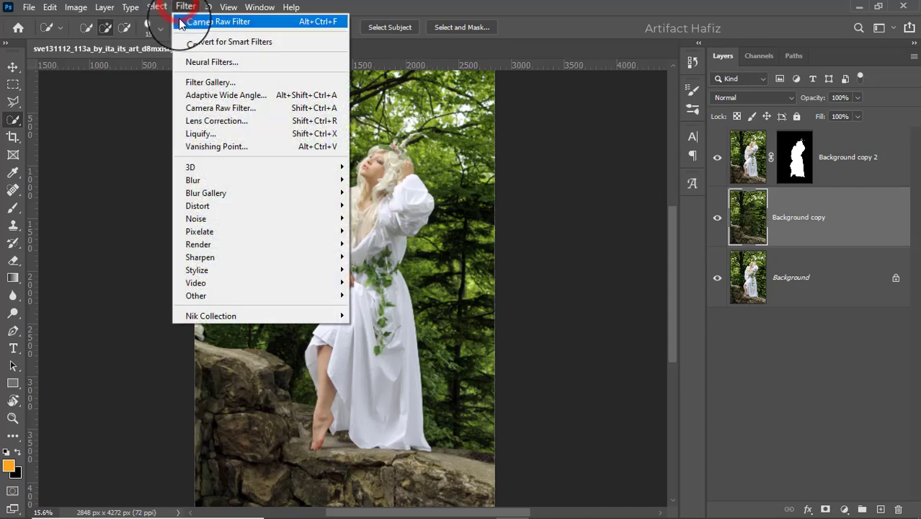
{"action": "left_click", "coordinate": [183, 42]}
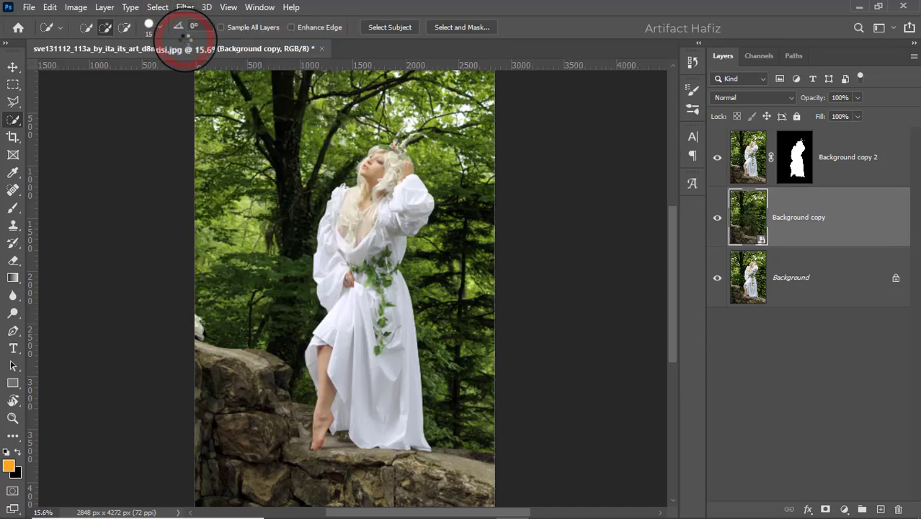
{"action": "left_click", "coordinate": [184, 7]}
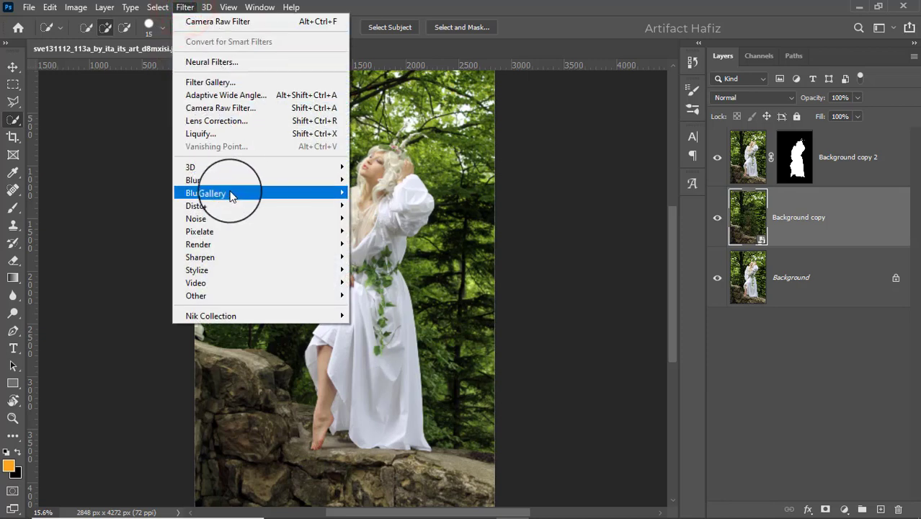
{"action": "mouse_move", "coordinate": [292, 196]}
{"action": "left_click", "coordinate": [376, 217]}
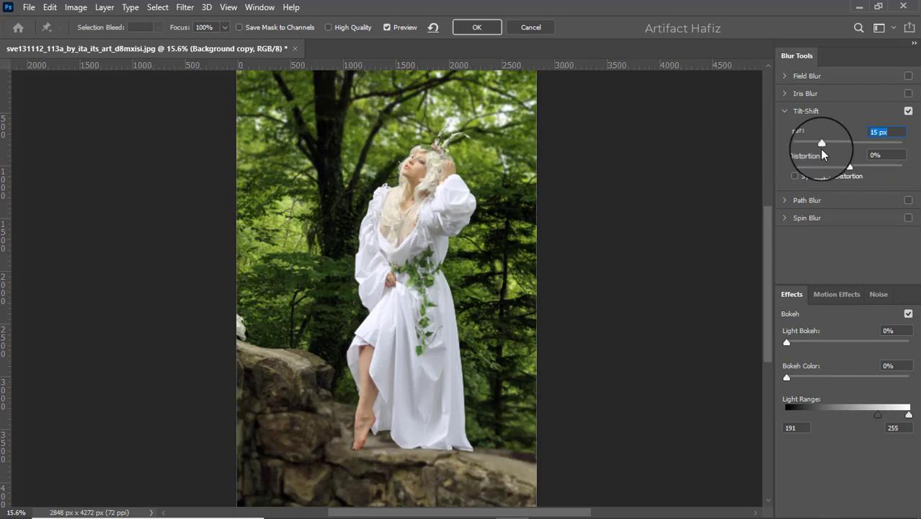
- Set the Tilt-Shift blur to 95 px and move the focus centre down to the rock below her feet
{"action": "left_click", "coordinate": [820, 144]}
{"action": "left_click_drag", "start_coordinate": [832, 148], "coordinate": [849, 143]}
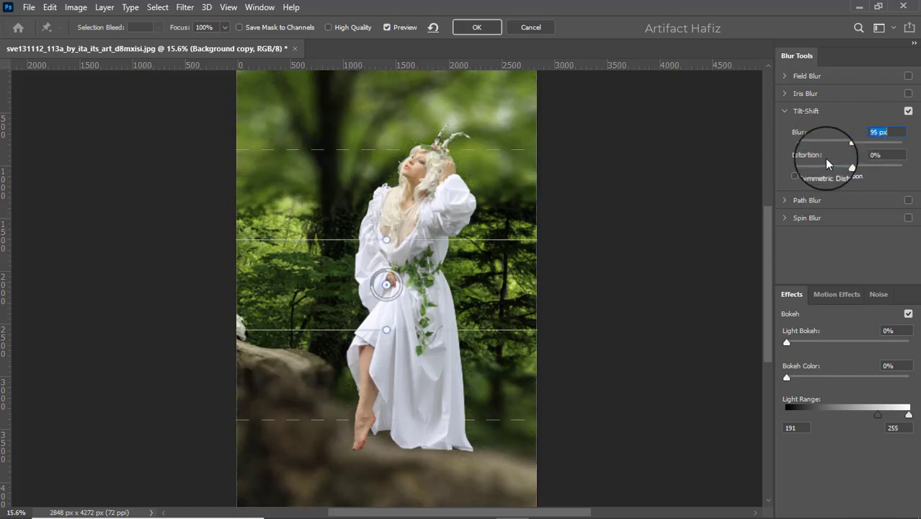
{"action": "left_click_drag", "start_coordinate": [387, 284], "coordinate": [372, 454]}
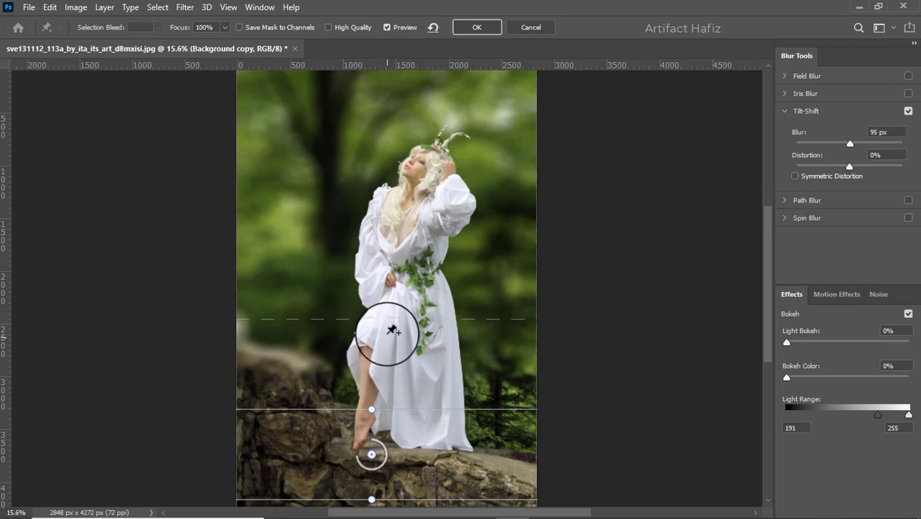
- Drag the upper fade line of the tilt-shift up past the woman's head, nudging the focus pin slightly
{"action": "left_click_drag", "start_coordinate": [387, 318], "coordinate": [403, 169]}
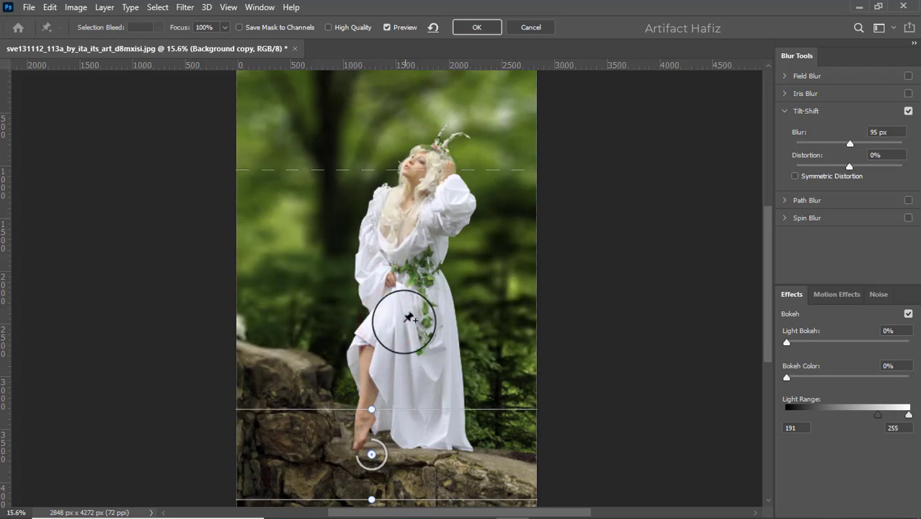
{"action": "mouse_move", "coordinate": [372, 455]}
{"action": "left_mouse_down"}
{"action": "mouse_move", "coordinate": [372, 476]}
{"action": "mouse_move", "coordinate": [372, 464]}
{"action": "left_mouse_up"}
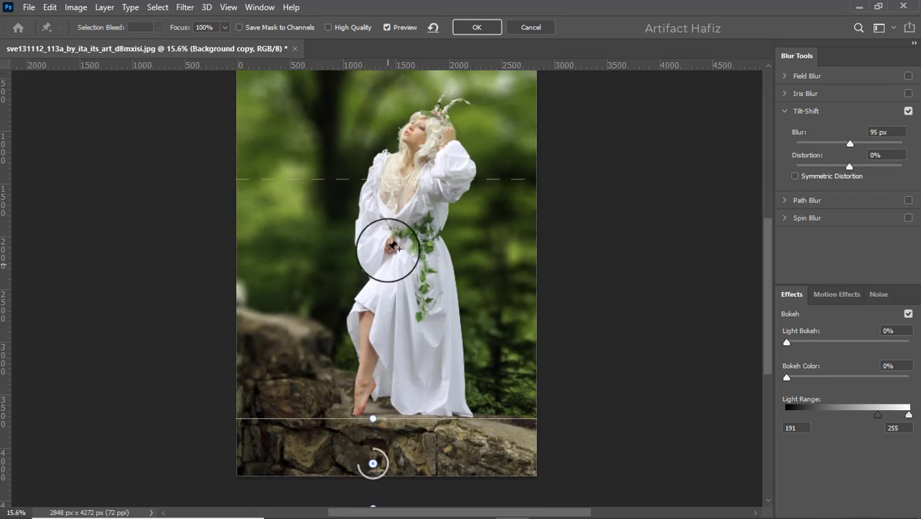
{"action": "left_click_drag", "start_coordinate": [386, 180], "coordinate": [386, 139]}
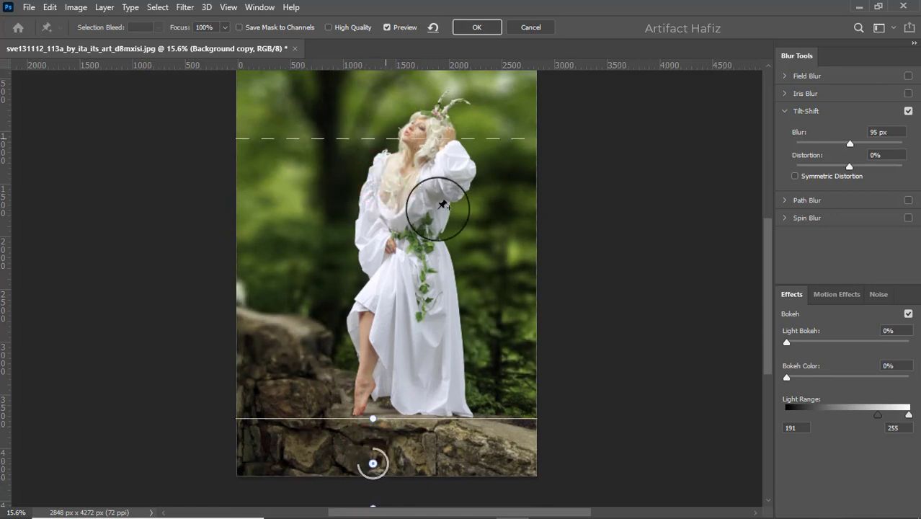
{"action": "scroll", "coordinate": [447, 241], "scroll_direction": "up", "scroll_amount": 2}
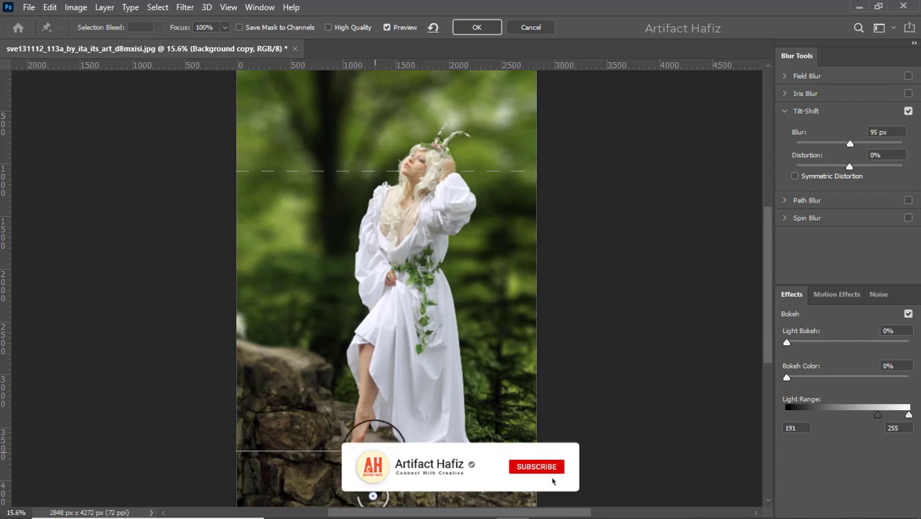
- Rotate the tilt-shift focus lines into a diagonal angle
{"action": "left_click_drag", "start_coordinate": [371, 443], "coordinate": [393, 450]}
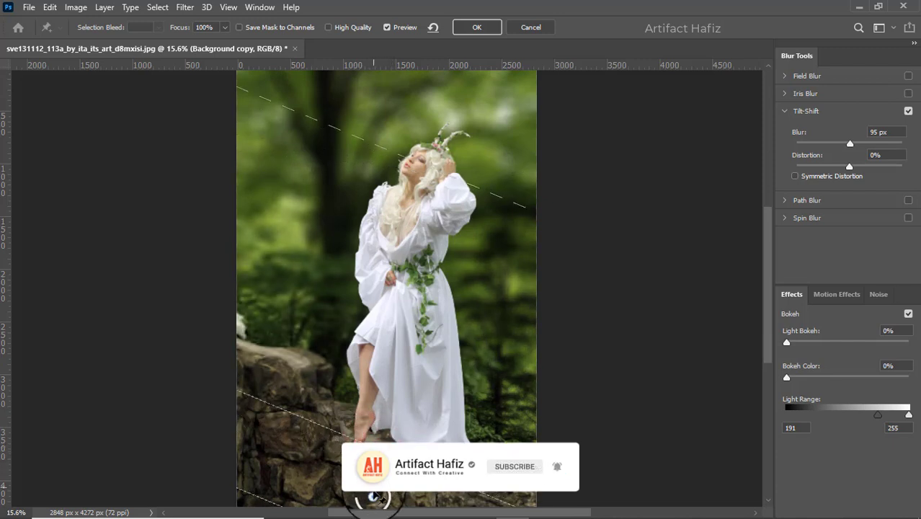
{"action": "scroll", "coordinate": [373, 497], "scroll_direction": "down", "scroll_amount": 2}
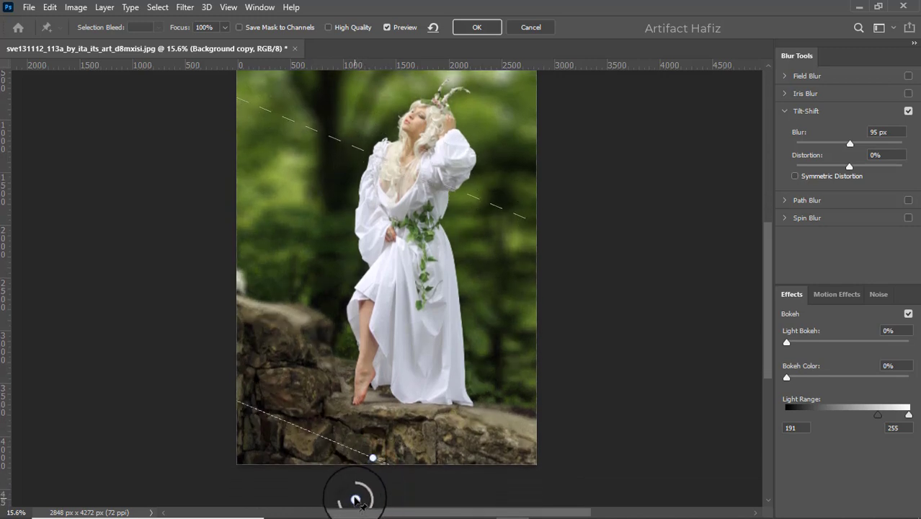
{"action": "scroll", "coordinate": [418, 328], "scroll_direction": "up", "scroll_amount": 4}
{"action": "scroll", "coordinate": [441, 241], "scroll_direction": "up", "scroll_amount": 1}
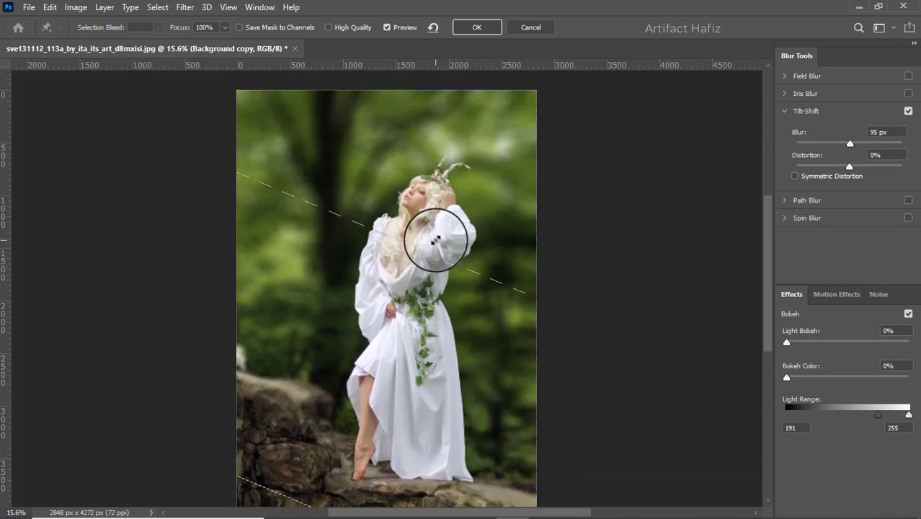
- Raise the Tilt-Shift blur to 120 px and apply the Blur Gallery
{"action": "left_click", "coordinate": [856, 143]}
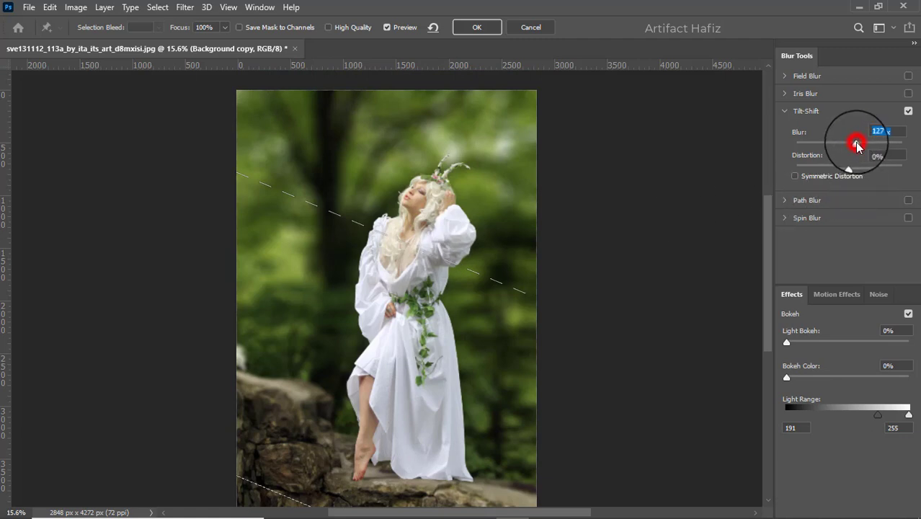
{"action": "left_click", "coordinate": [854, 144]}
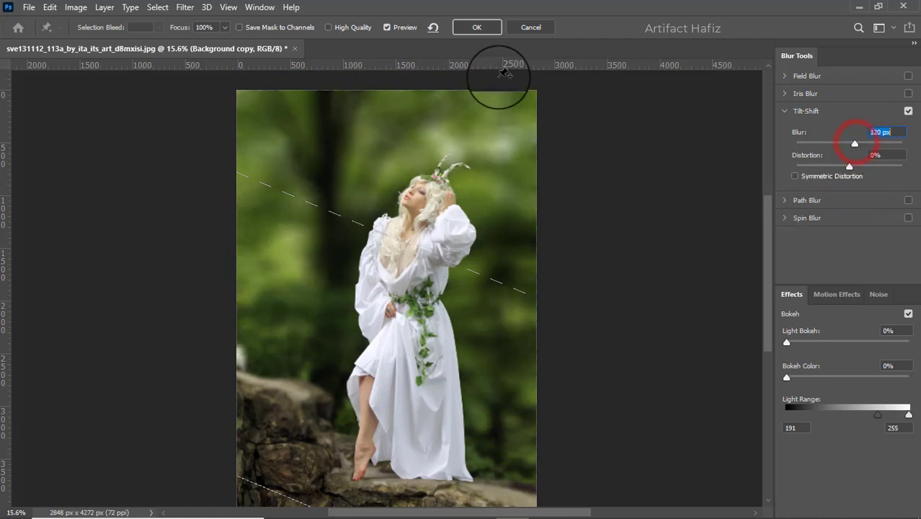
{"action": "left_click", "coordinate": [474, 27]}
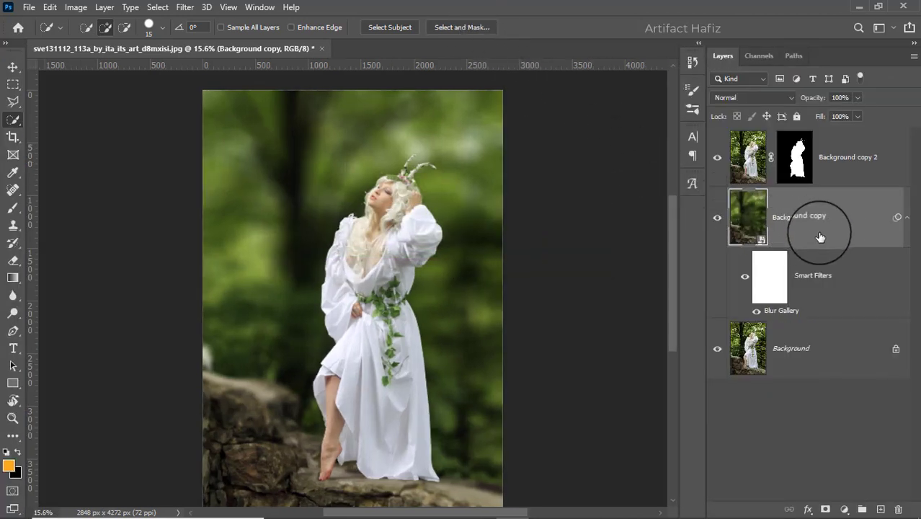
- Select the top layer, stamp all visible layers into a new merged layer, and convert it for Smart Filters
{"action": "left_click", "coordinate": [835, 212]}
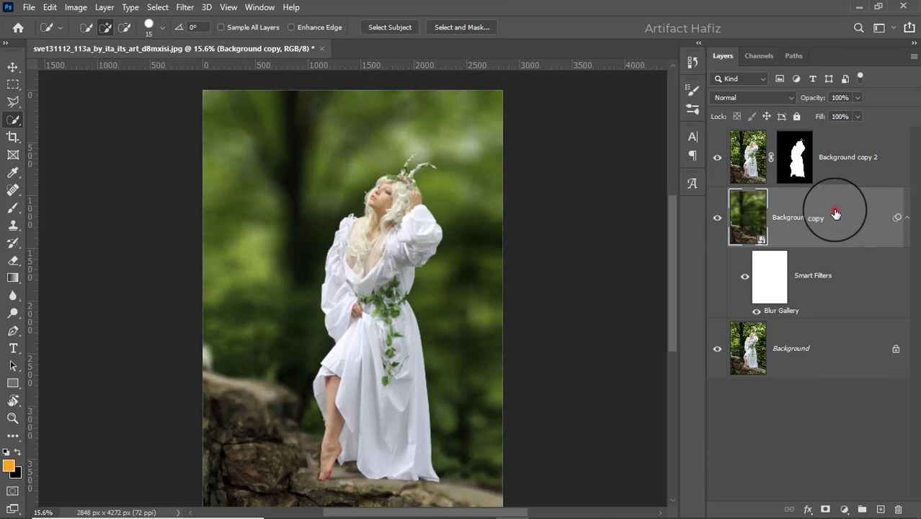
{"action": "left_click", "coordinate": [852, 171]}
{"action": "key", "text": "ctrl+alt+shift+e"}
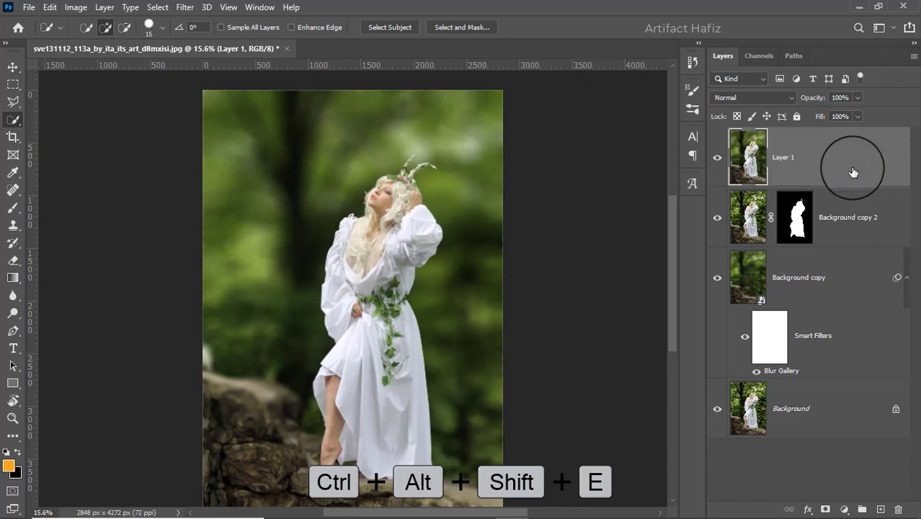
{"action": "left_click", "coordinate": [183, 7]}
{"action": "left_click", "coordinate": [190, 40]}
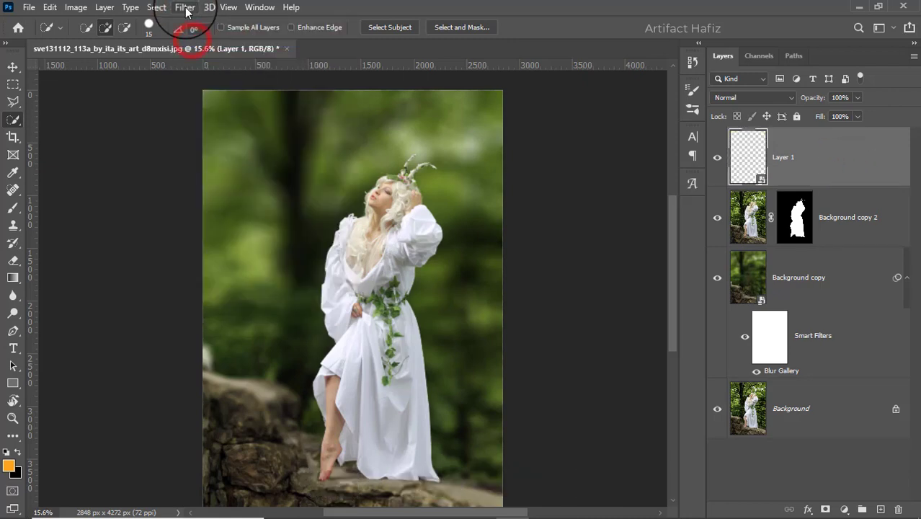
- Open the Camera Raw Filter on the merged layer and expand the Basic panel
{"action": "left_click", "coordinate": [184, 7]}
{"action": "left_click", "coordinate": [209, 107]}
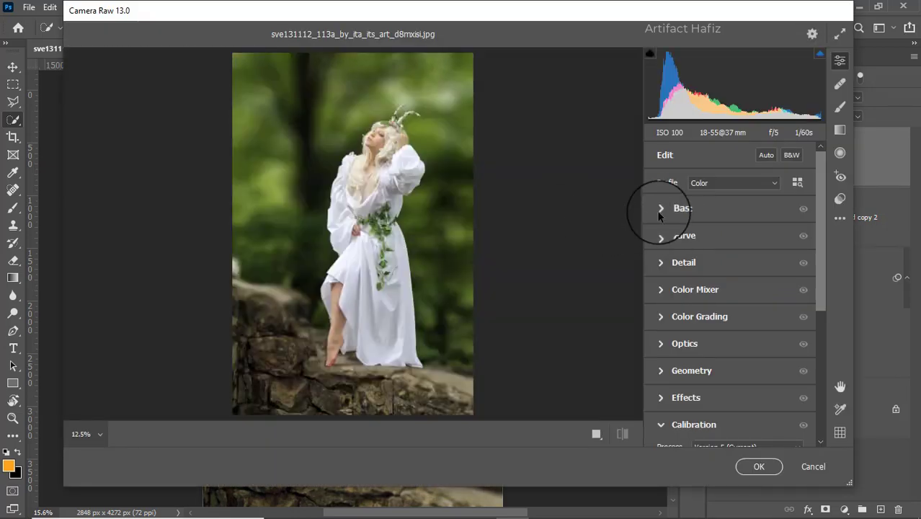
{"action": "left_click", "coordinate": [657, 207]}
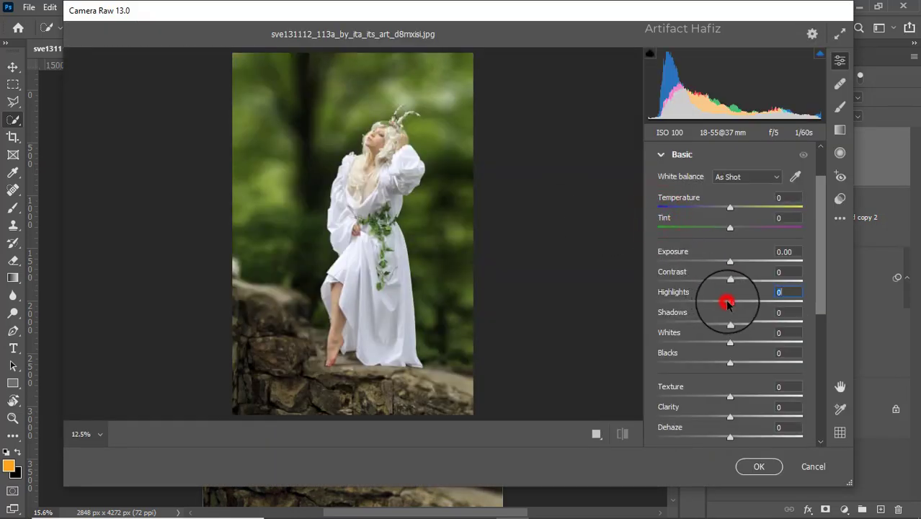
- Set Highlights to -82, Whites to +63, Shadows to +55, Blacks to +56 and Exposure to -0.35
{"action": "left_click_drag", "start_coordinate": [727, 303], "coordinate": [668, 295]}
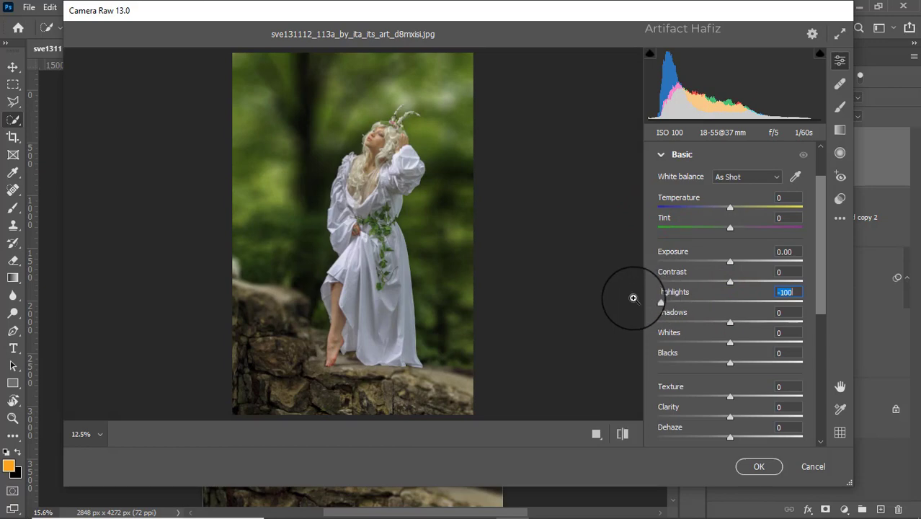
{"action": "left_click_drag", "start_coordinate": [730, 343], "coordinate": [775, 343]}
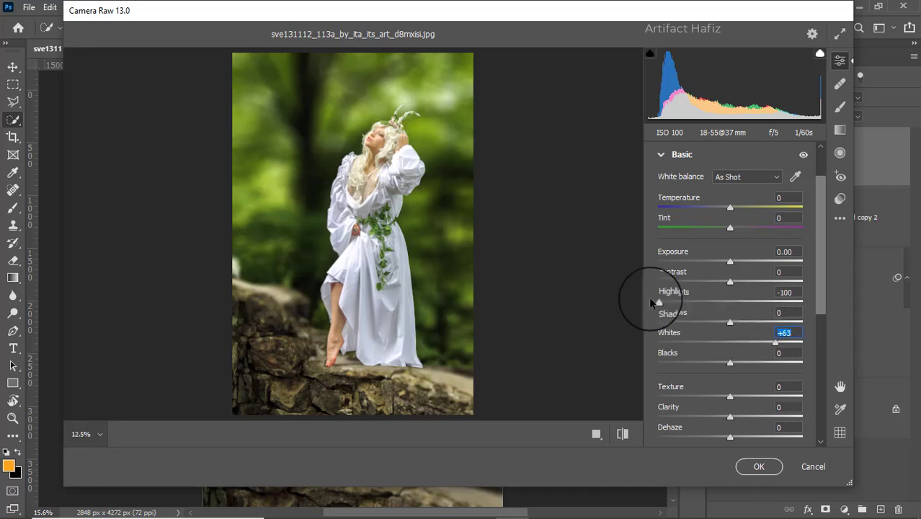
{"action": "left_click_drag", "start_coordinate": [656, 301], "coordinate": [689, 306]}
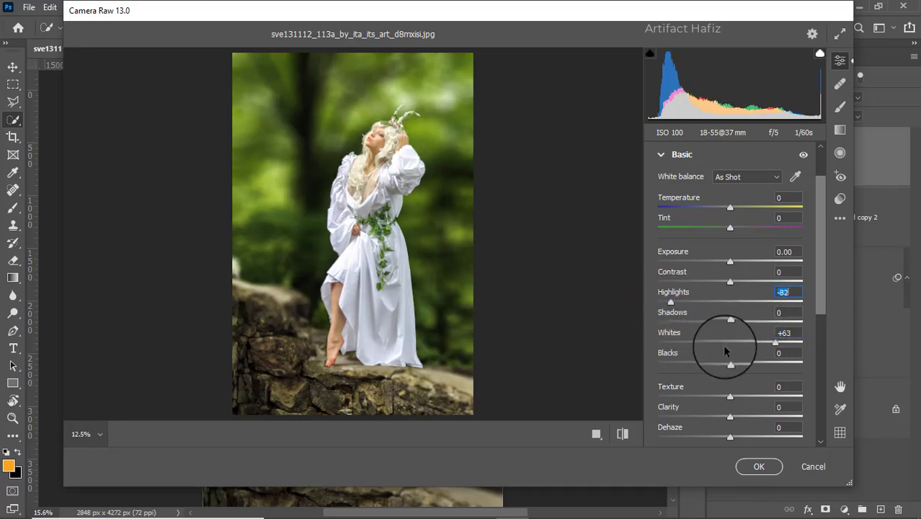
{"action": "left_click_drag", "start_coordinate": [762, 328], "coordinate": [768, 327]}
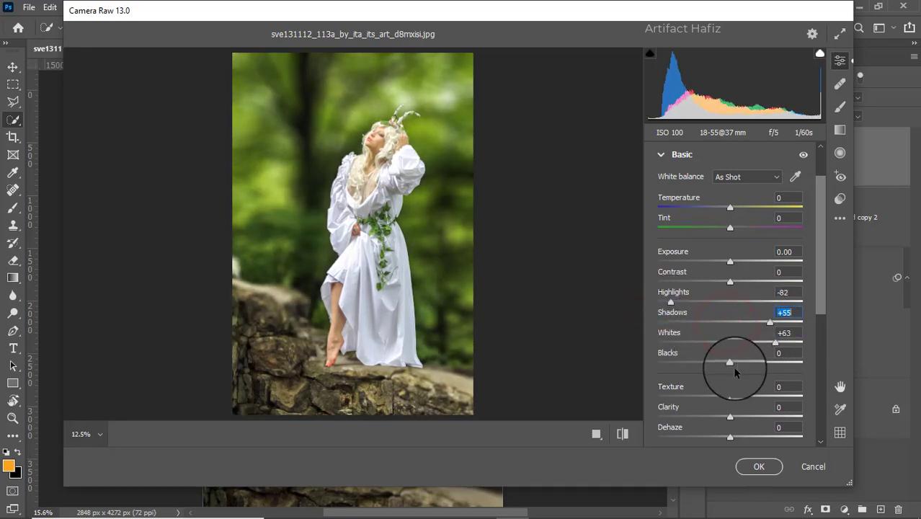
{"action": "left_click_drag", "start_coordinate": [731, 364], "coordinate": [771, 365]}
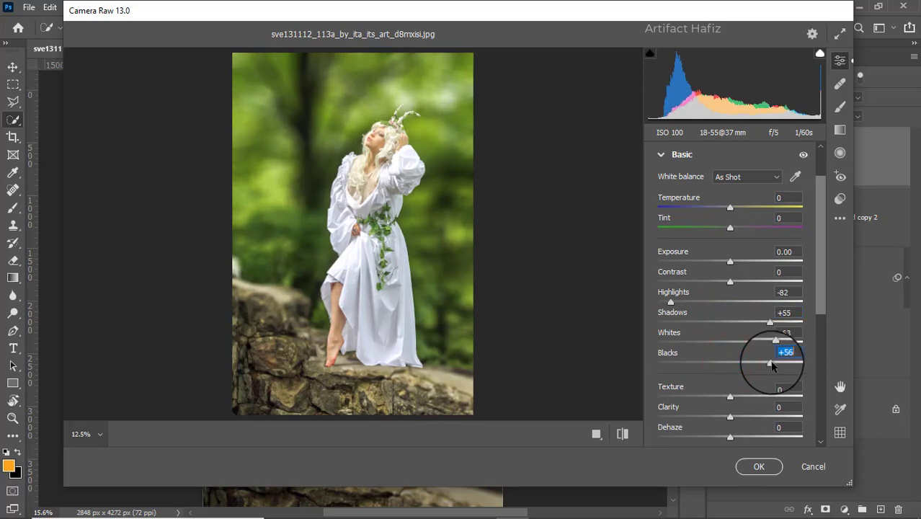
{"action": "left_click_drag", "start_coordinate": [727, 264], "coordinate": [722, 263]}
- Set Texture to -7 and Clarity to +8, then apply the Camera Raw Filter
{"action": "scroll", "coordinate": [719, 337], "scroll_direction": "down", "scroll_amount": 3}
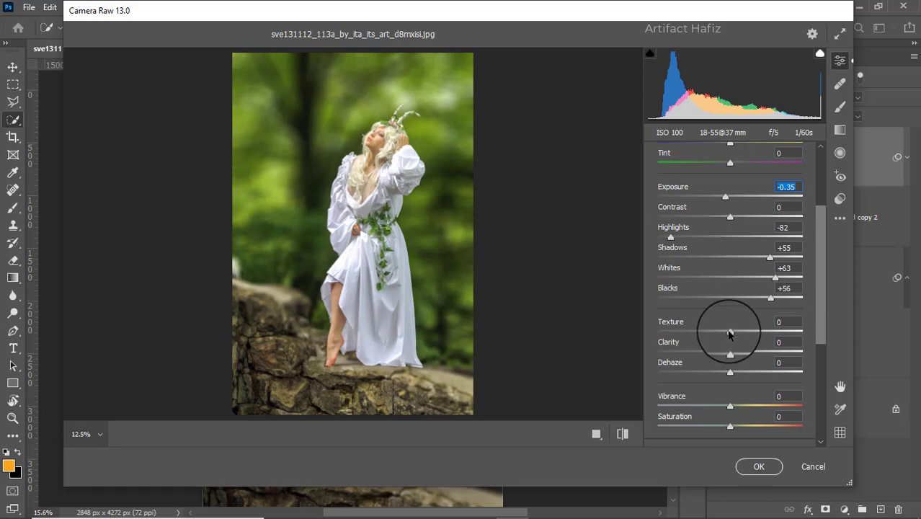
{"action": "left_click_drag", "start_coordinate": [729, 329], "coordinate": [736, 356]}
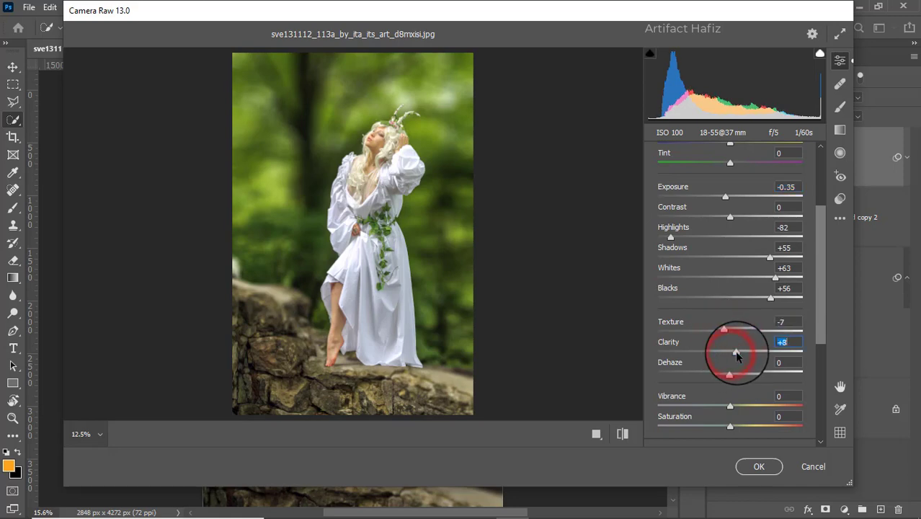
{"action": "scroll", "coordinate": [727, 339], "scroll_direction": "down", "scroll_amount": 10}
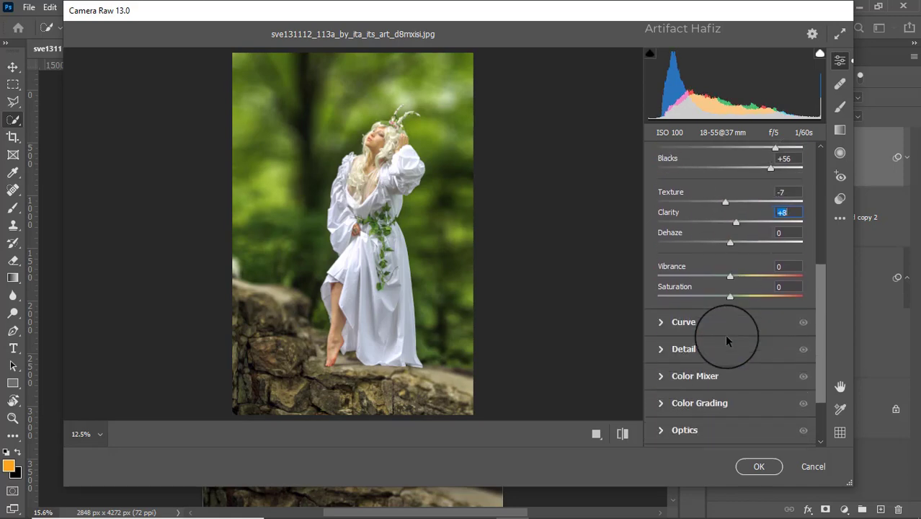
{"action": "left_click", "coordinate": [756, 466]}
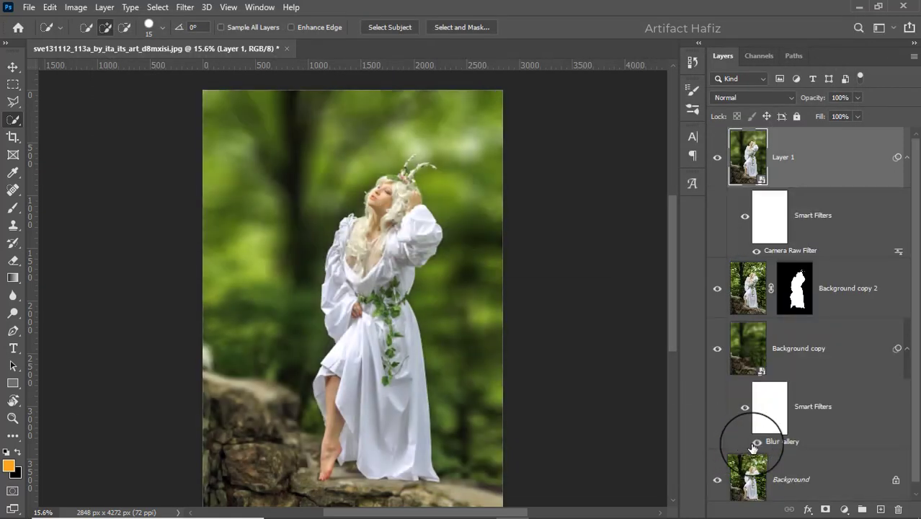
- Create a new empty layer and choose the Brush tool with a Soft Round brush at 1000 px
{"action": "left_click", "coordinate": [880, 510]}
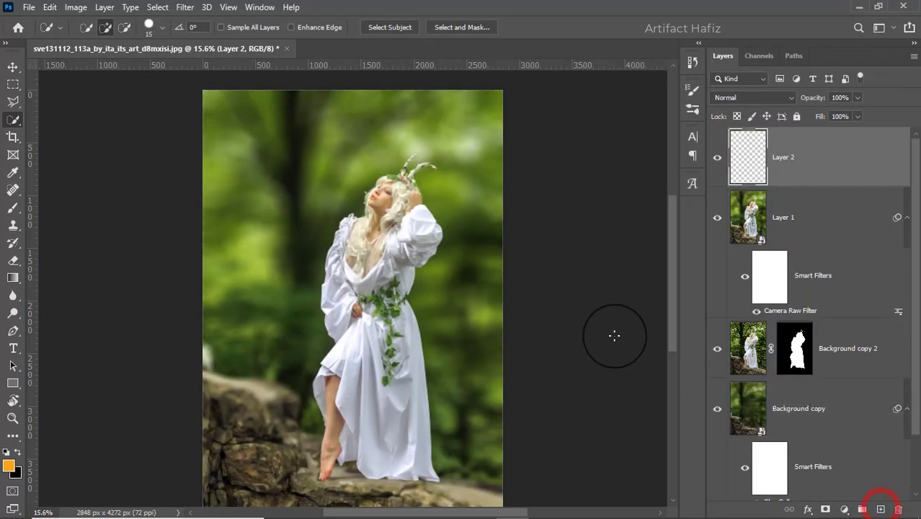
{"action": "left_click", "coordinate": [12, 207]}
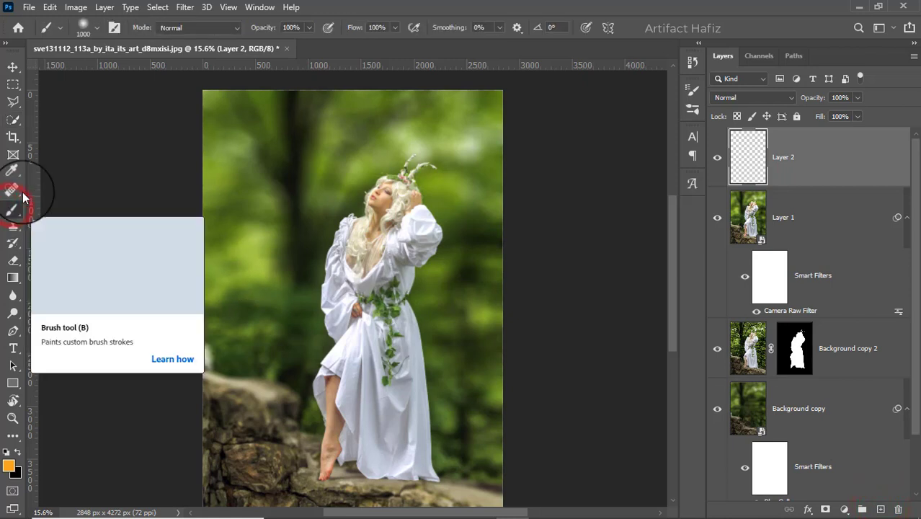
{"action": "left_click", "coordinate": [92, 29]}
{"action": "left_click", "coordinate": [68, 202]}
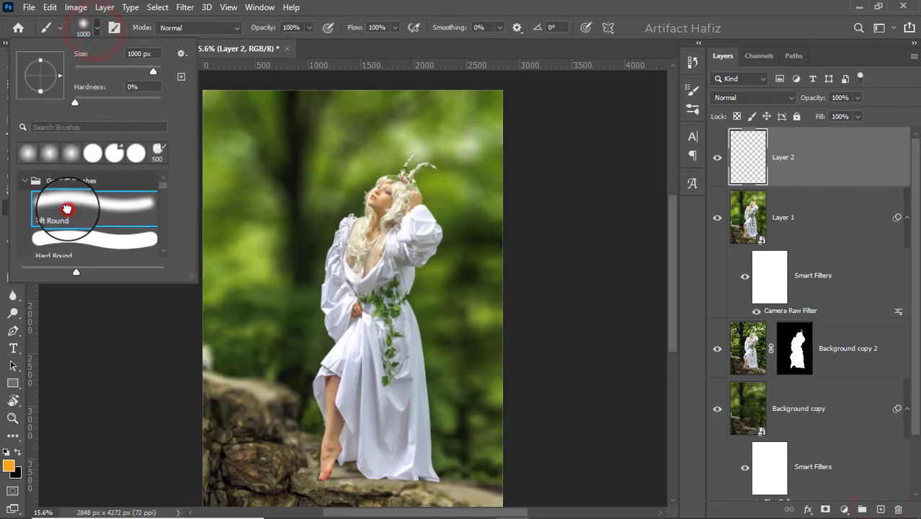
- Set the foreground colour to ffa422 and paint a single soft orange glow over the woman's waist
{"action": "left_click", "coordinate": [18, 453]}
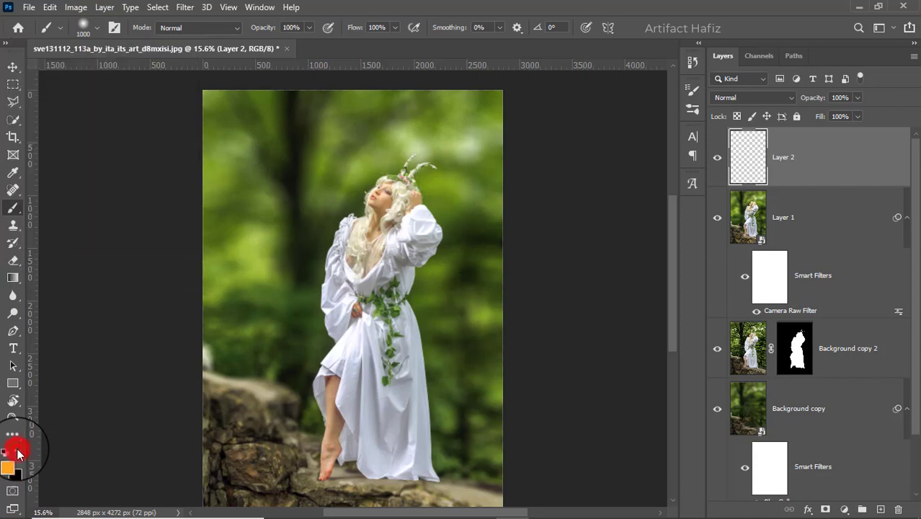
{"action": "left_click", "coordinate": [8, 466]}
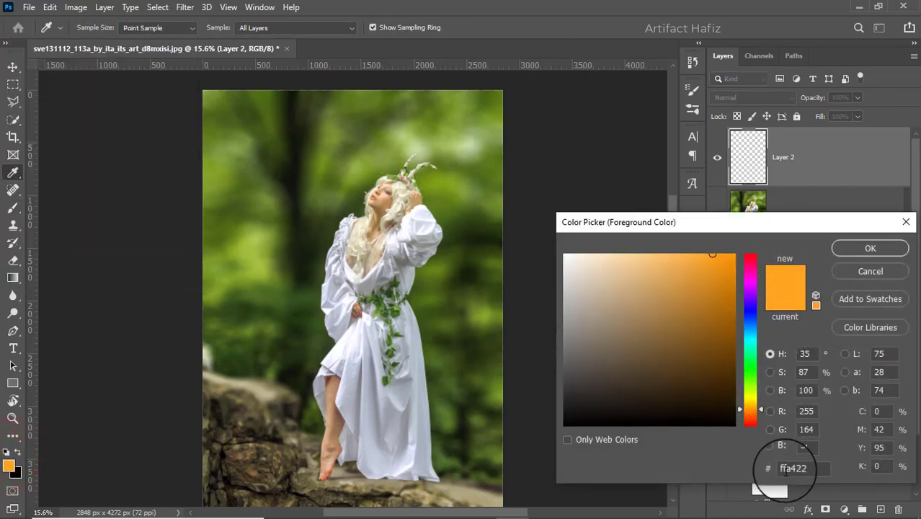
{"action": "double_click", "coordinate": [799, 468]}
{"action": "left_click", "coordinate": [851, 254]}
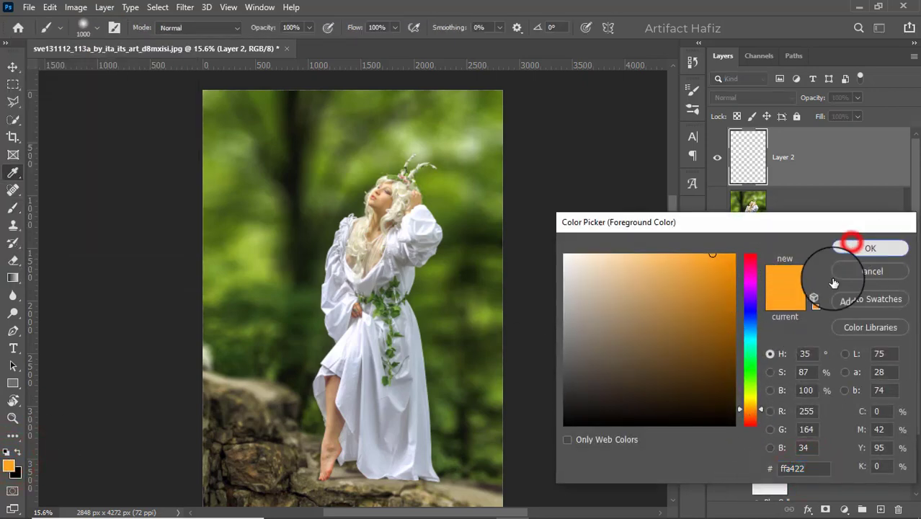
{"action": "left_click", "coordinate": [353, 298]}
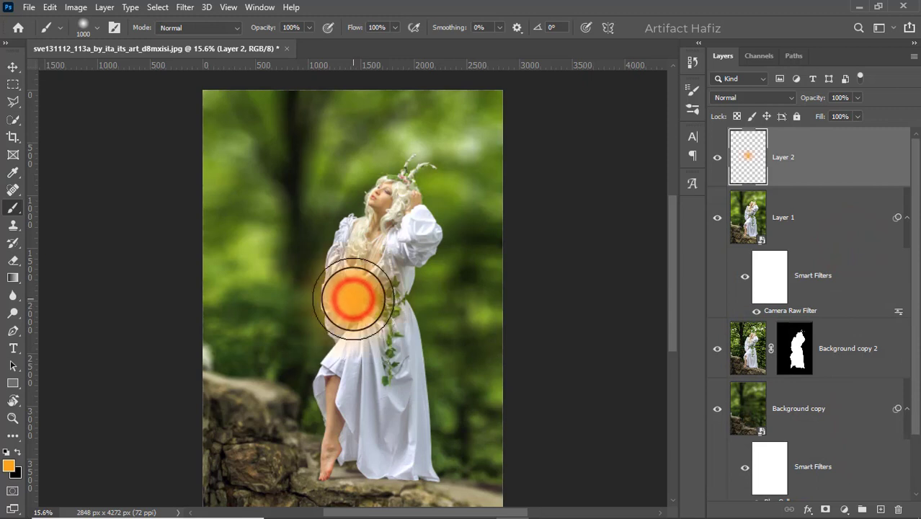
- Switch to the Move tool with transform controls shown around the orange glow
{"action": "left_click", "coordinate": [12, 66]}
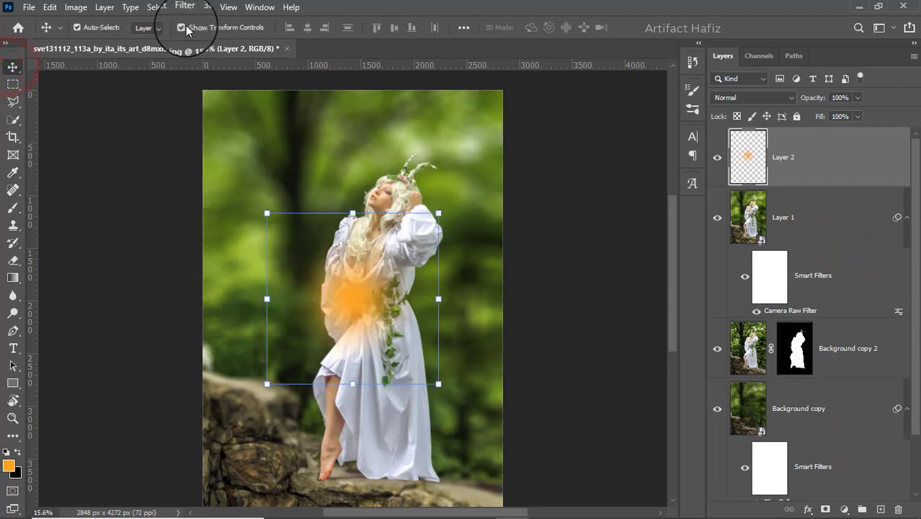
{"action": "left_click", "coordinate": [182, 26]}
{"action": "left_click", "coordinate": [182, 27]}
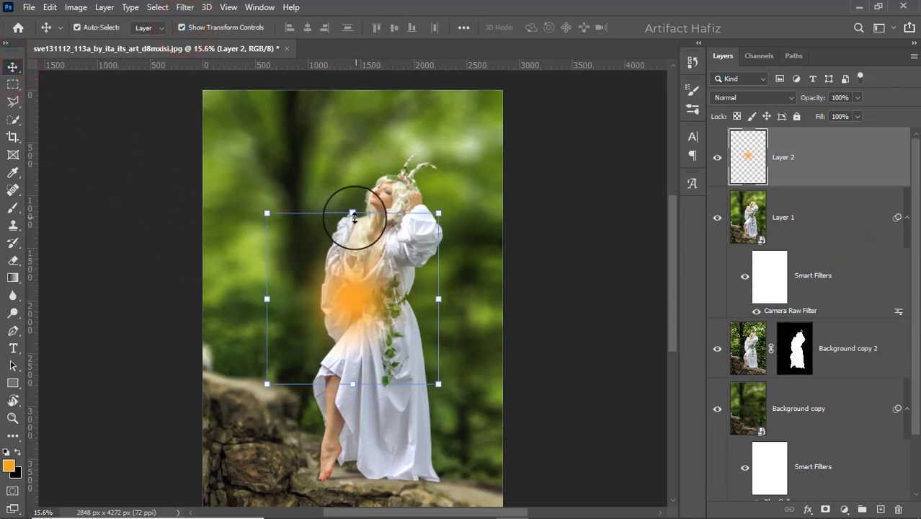
- Stretch and rotate the orange glow, and set its layer blend mode to Screen
{"action": "left_click_drag", "start_coordinate": [353, 212], "coordinate": [350, 99]}
{"action": "left_click_drag", "start_coordinate": [258, 92], "coordinate": [173, 234]}
{"action": "left_click", "coordinate": [749, 97]}
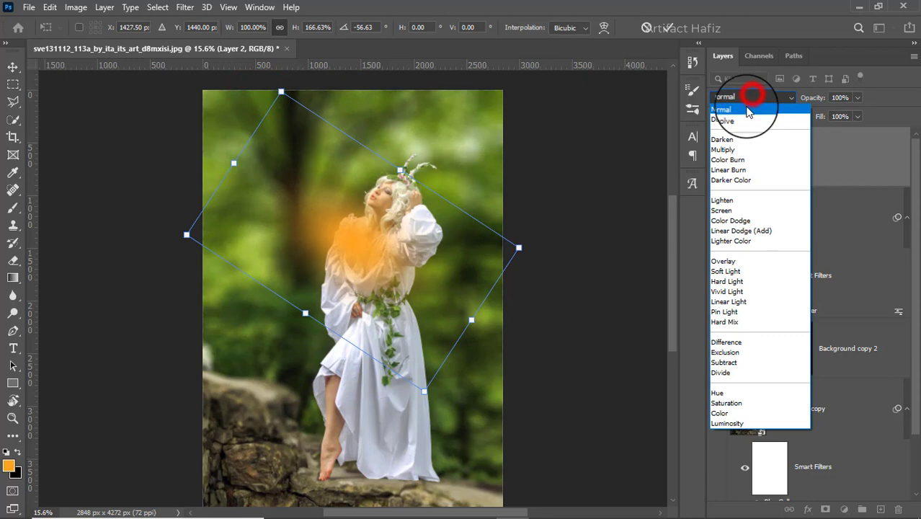
{"action": "left_click", "coordinate": [717, 210]}
- Enlarge and move the glow into the image's upper-left corner as a light beam, then commit the transform
{"action": "left_click_drag", "start_coordinate": [353, 245], "coordinate": [217, 130]}
{"action": "left_click_drag", "start_coordinate": [340, 205], "coordinate": [494, 338]}
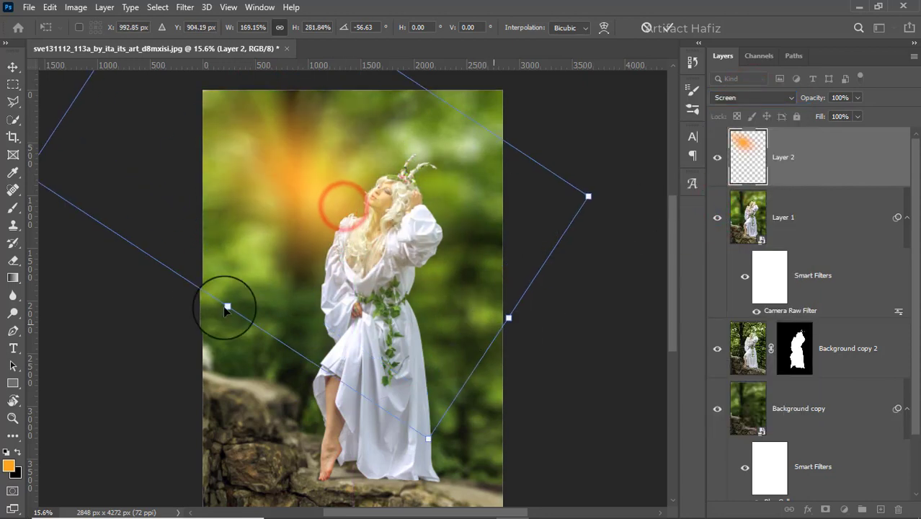
{"action": "left_click_drag", "start_coordinate": [226, 304], "coordinate": [180, 375]}
{"action": "left_click_drag", "start_coordinate": [319, 280], "coordinate": [273, 179]}
{"action": "left_click_drag", "start_coordinate": [434, 258], "coordinate": [547, 343]}
{"action": "left_click_drag", "start_coordinate": [89, 346], "coordinate": [168, 288]}
{"action": "left_click_drag", "start_coordinate": [285, 199], "coordinate": [260, 242]}
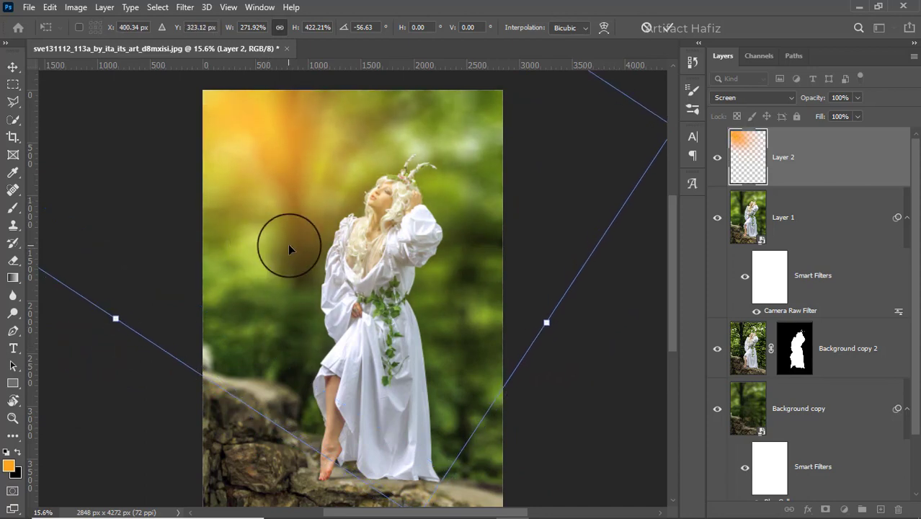
{"action": "key", "text": "ctrl+minus"}
{"action": "key", "text": "ctrl+0"}
{"action": "left_click", "coordinate": [668, 33]}
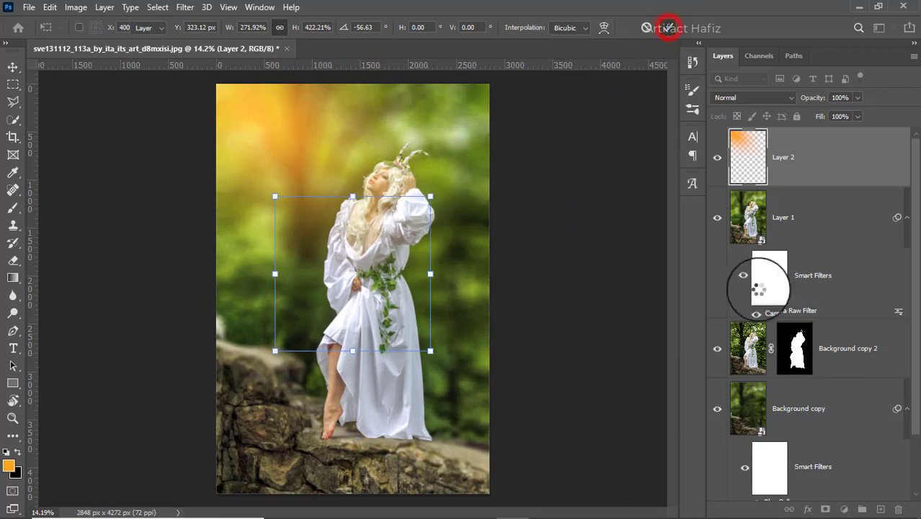
- Add a Curves adjustment layer with a gentle S-curve and a slightly lifted black point
{"action": "left_click", "coordinate": [844, 509]}
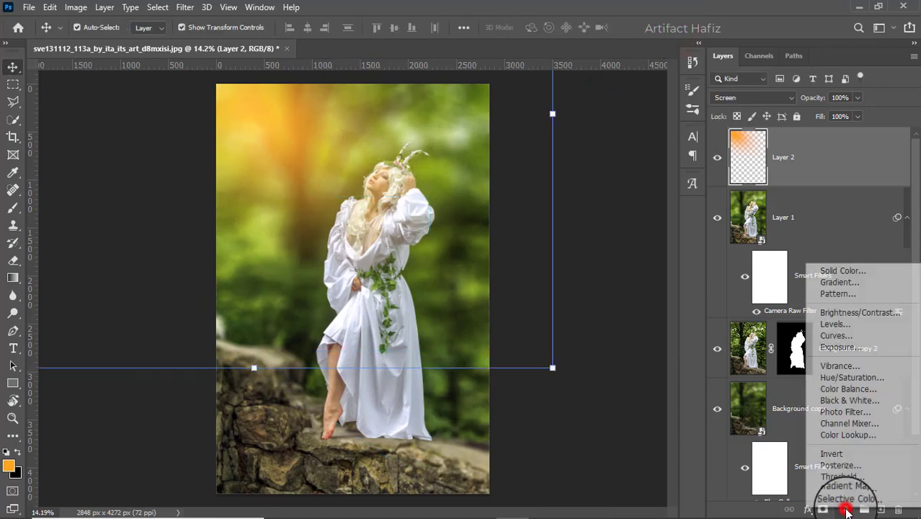
{"action": "left_click", "coordinate": [851, 340]}
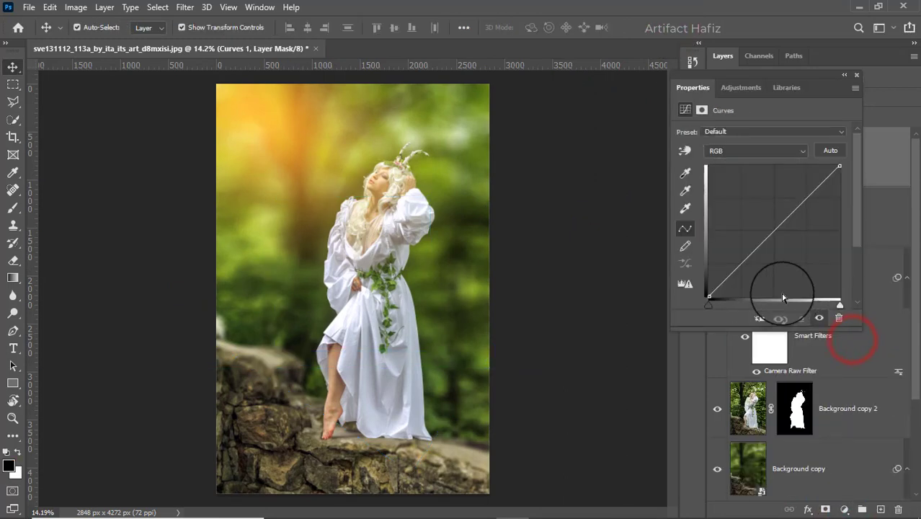
{"action": "left_click", "coordinate": [739, 266]}
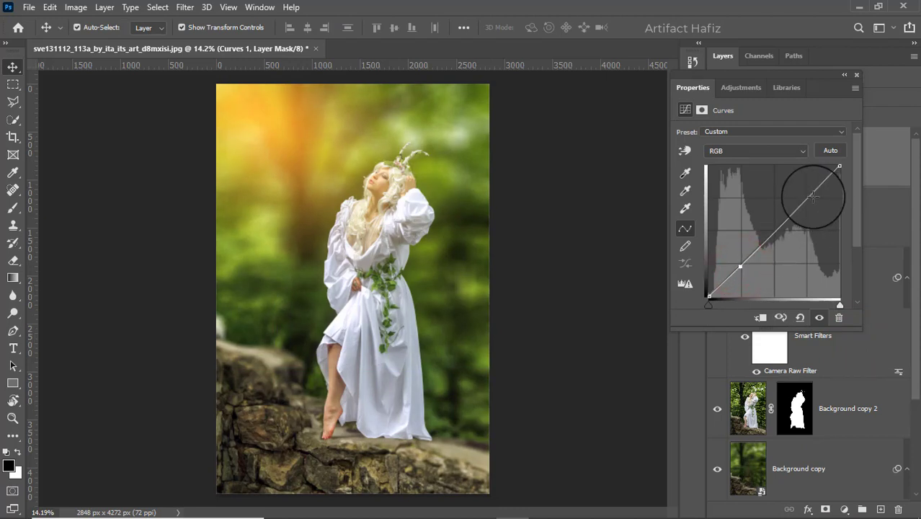
{"action": "left_click_drag", "start_coordinate": [809, 197], "coordinate": [806, 193]}
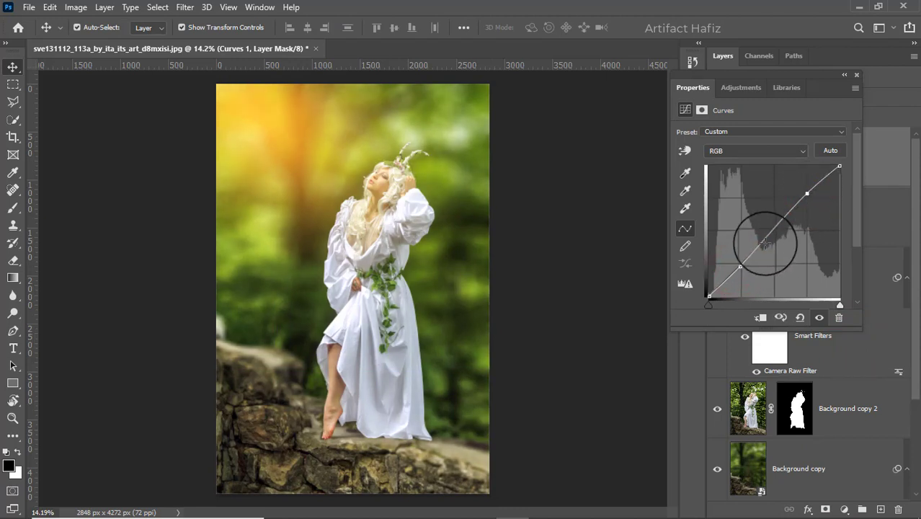
{"action": "left_click_drag", "start_coordinate": [740, 267], "coordinate": [742, 267]}
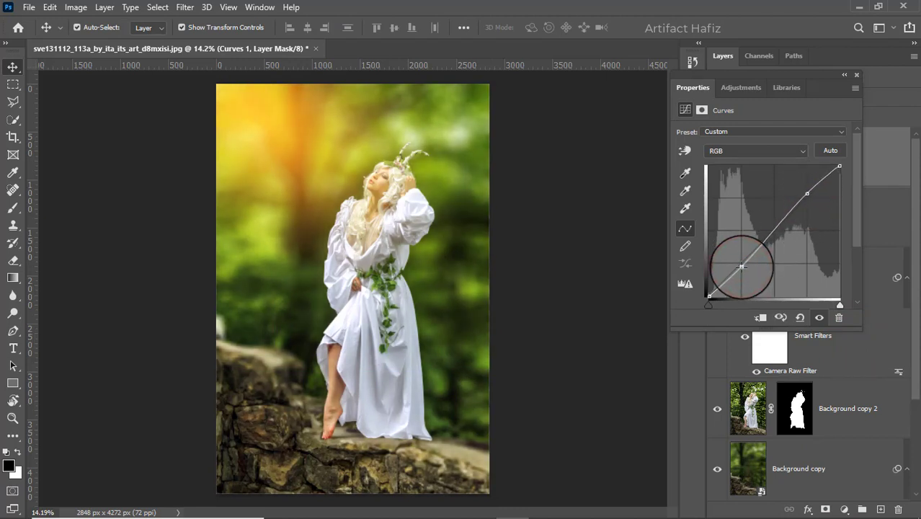
{"action": "left_click_drag", "start_coordinate": [703, 294], "coordinate": [700, 280]}
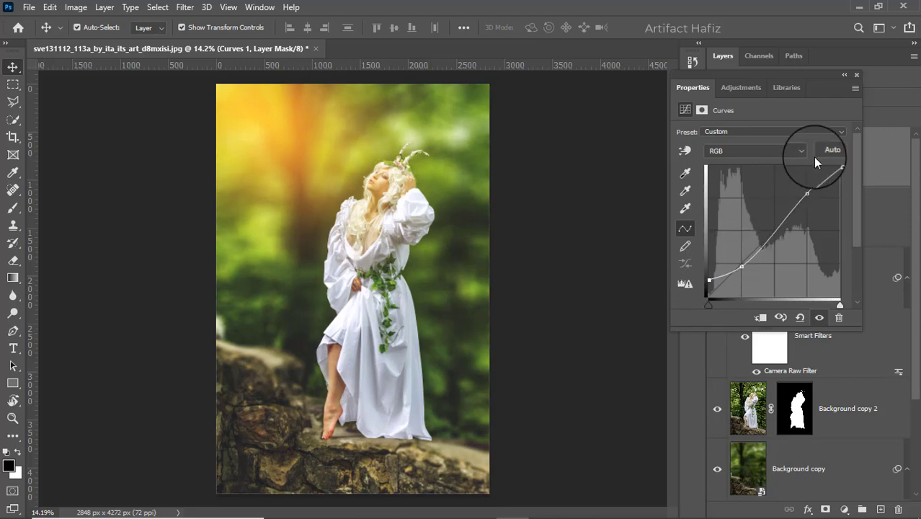
{"action": "left_click", "coordinate": [856, 76]}
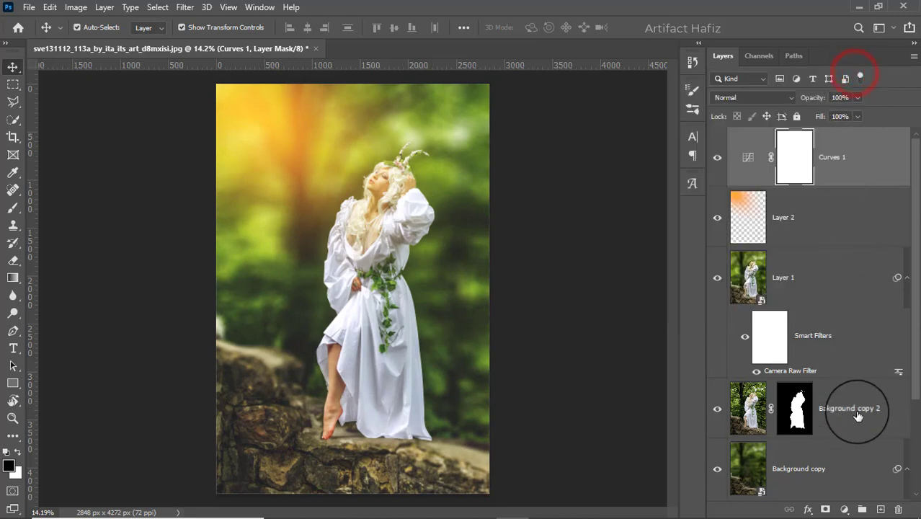
- Add a Levels adjustment layer and set the black input level to 14
{"action": "left_click", "coordinate": [845, 508]}
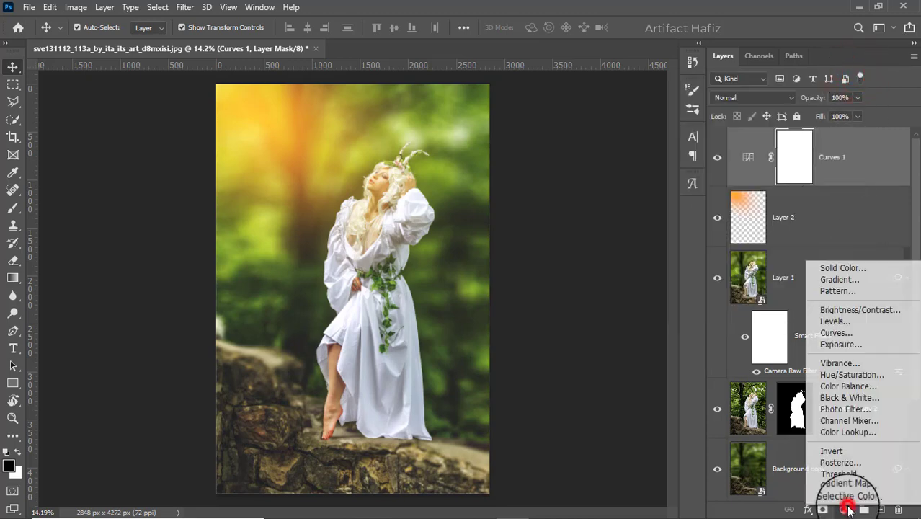
{"action": "left_click", "coordinate": [842, 324]}
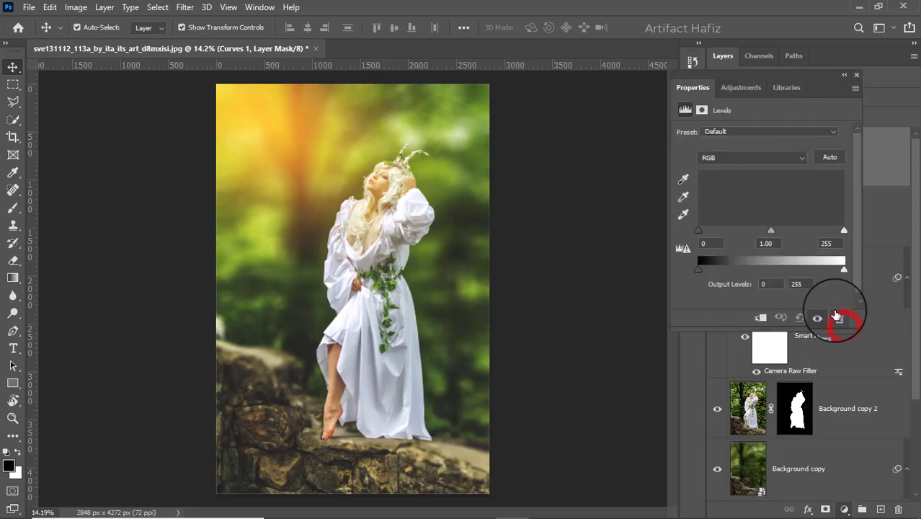
{"action": "left_click_drag", "start_coordinate": [698, 231], "coordinate": [705, 232]}
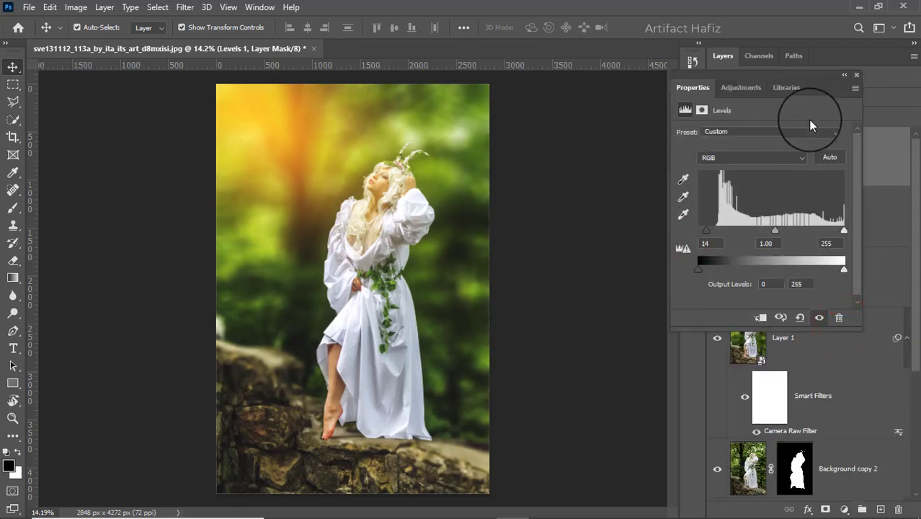
{"action": "left_click", "coordinate": [857, 75]}
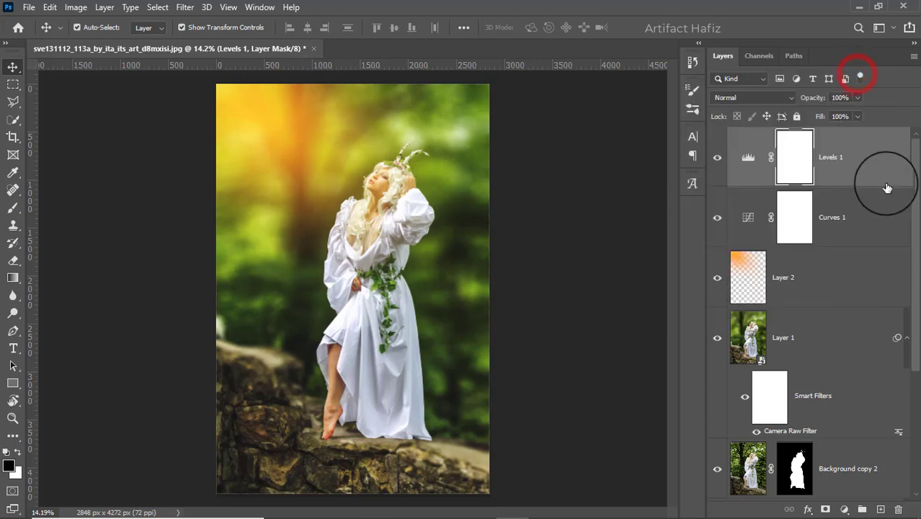
- Stamp all visible layers into a new layer and convert it for Smart Filters
{"action": "key", "text": "ctrl+shift+alt+e"}
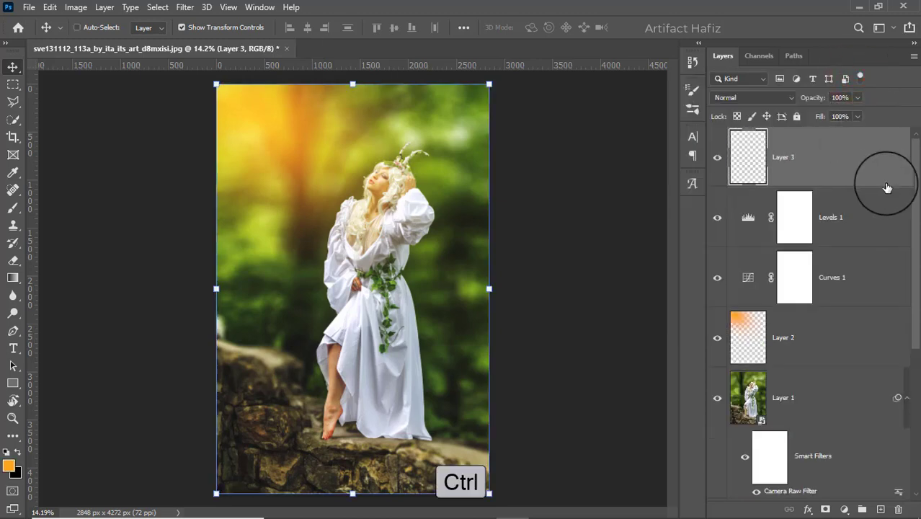
{"action": "left_click", "coordinate": [185, 8]}
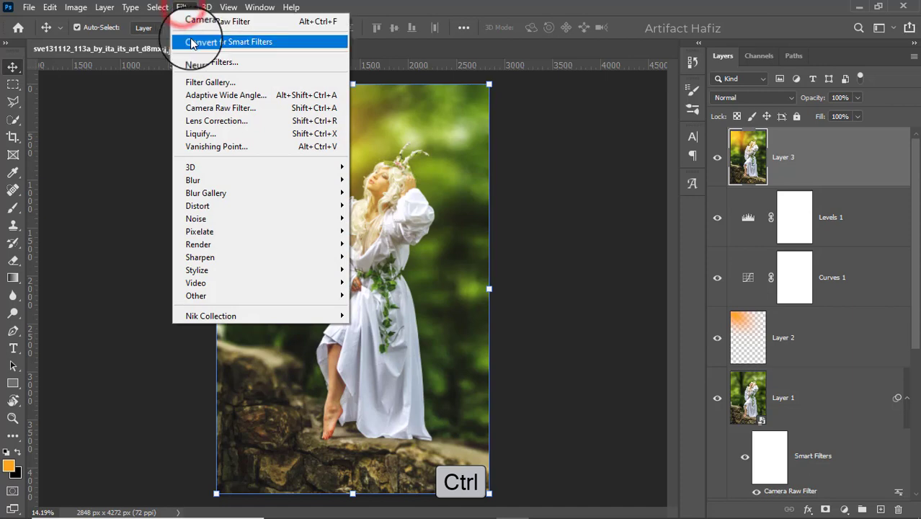
{"action": "left_click", "coordinate": [216, 41]}
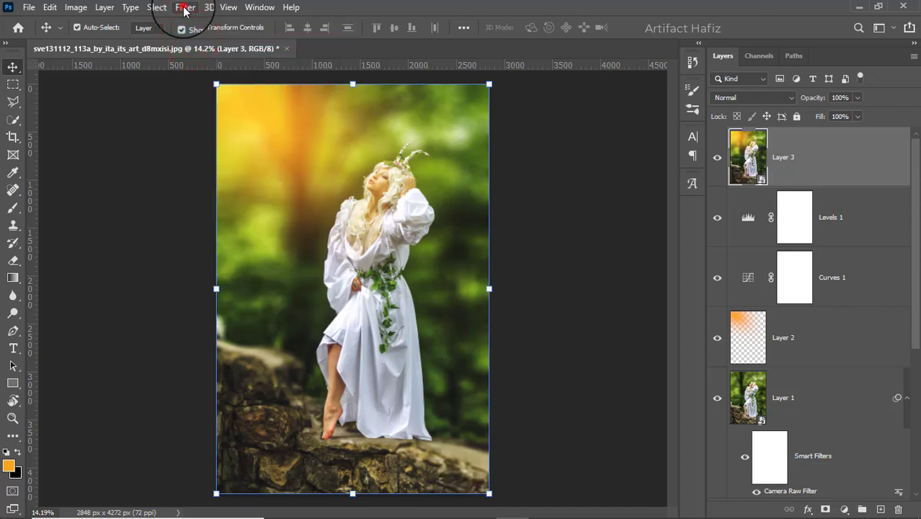
- Open the Camera Raw Filter and raise the blue channel curve's black point output to 4
{"action": "left_click", "coordinate": [184, 8]}
{"action": "left_click", "coordinate": [204, 108]}
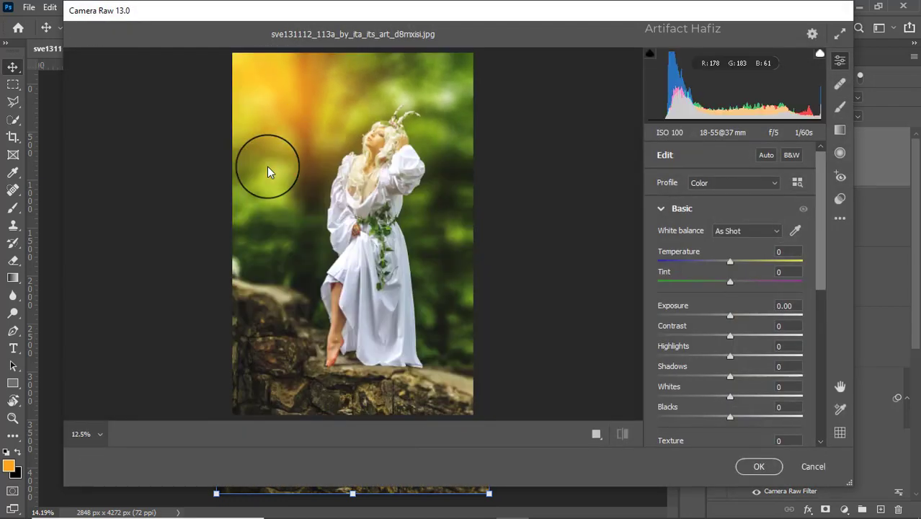
{"action": "scroll", "coordinate": [738, 261], "scroll_direction": "down", "scroll_amount": 10}
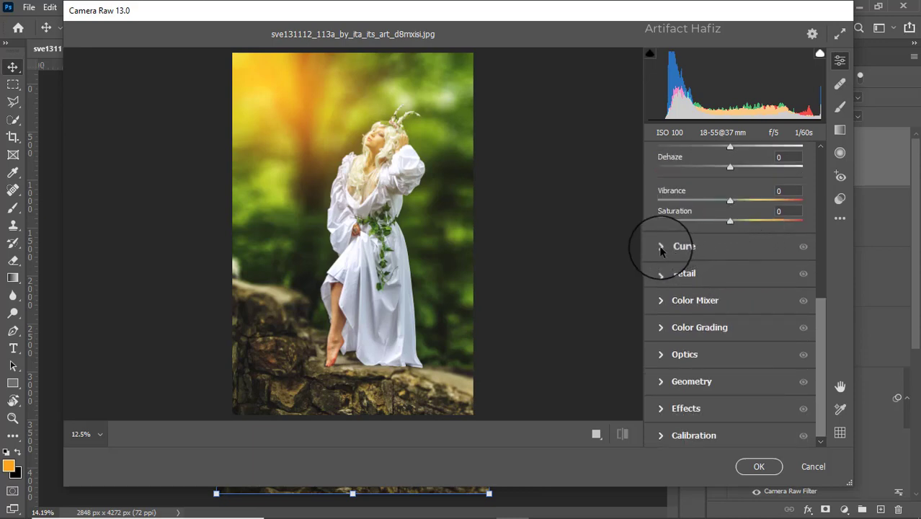
{"action": "left_click", "coordinate": [661, 247]}
{"action": "left_click", "coordinate": [757, 198]}
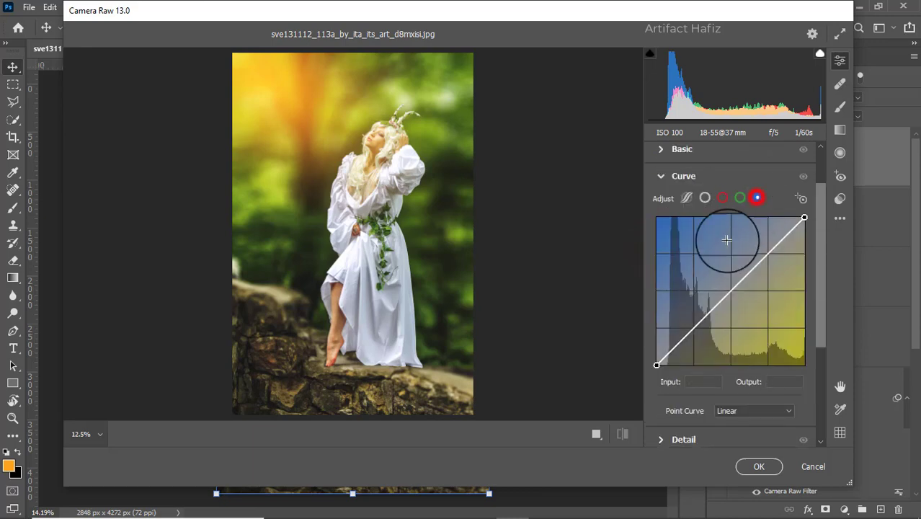
{"action": "mouse_move", "coordinate": [656, 362]}
{"action": "left_mouse_down"}
{"action": "mouse_move", "coordinate": [658, 344]}
{"action": "mouse_move", "coordinate": [659, 362]}
{"action": "left_mouse_up"}
- Open the Color Mixer's saturation sliders and lower Greens saturation to -59
{"action": "scroll", "coordinate": [697, 303], "scroll_direction": "down", "scroll_amount": 5}
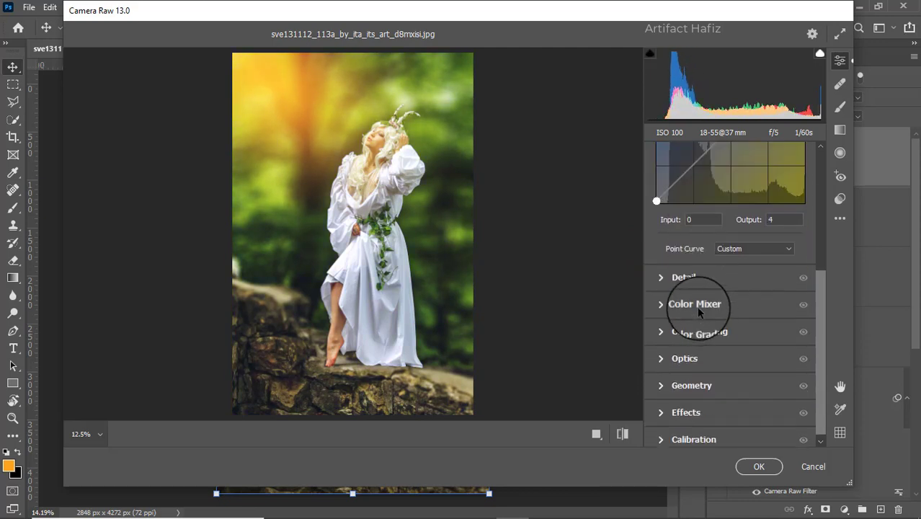
{"action": "left_click", "coordinate": [660, 277]}
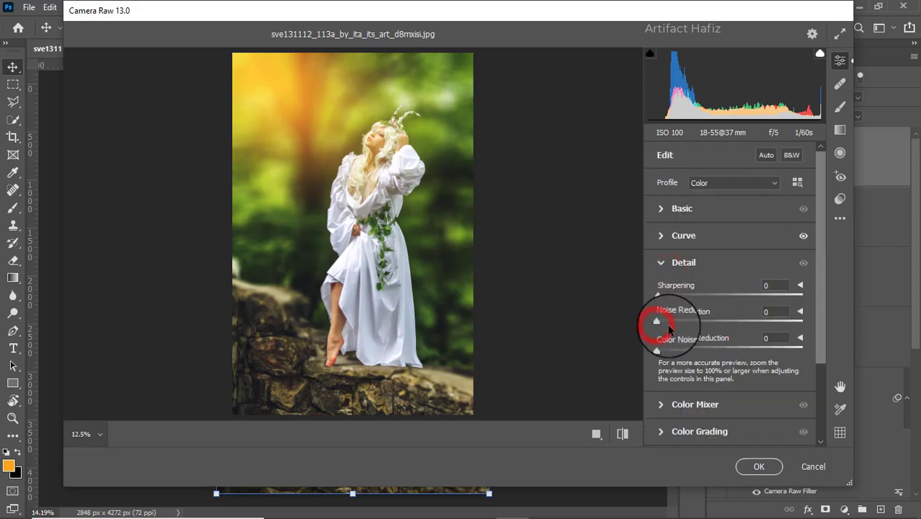
{"action": "scroll", "coordinate": [663, 317], "scroll_direction": "down", "scroll_amount": 3}
{"action": "left_click", "coordinate": [663, 310]}
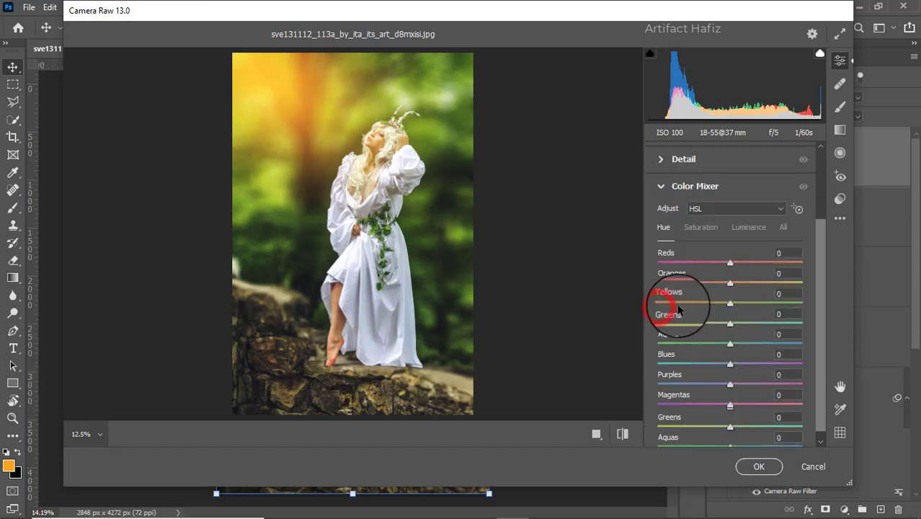
{"action": "left_click", "coordinate": [703, 228]}
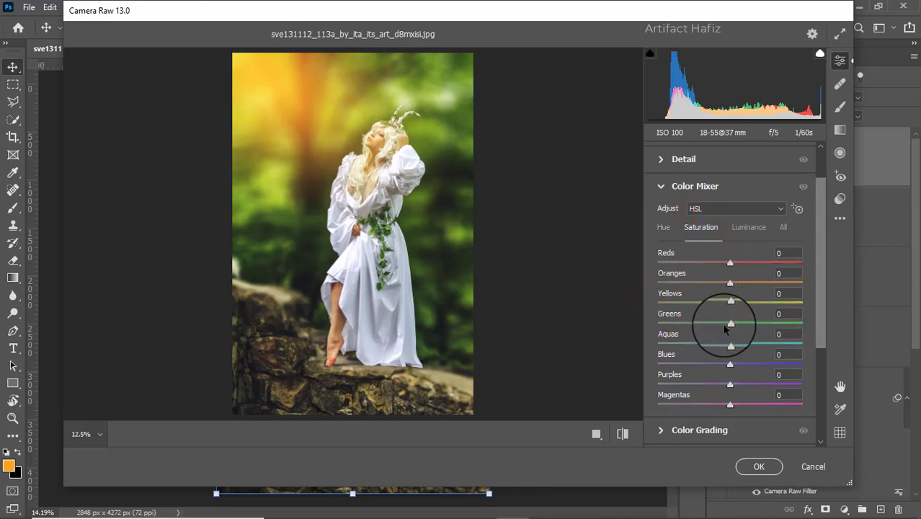
{"action": "left_click_drag", "start_coordinate": [729, 325], "coordinate": [638, 327]}
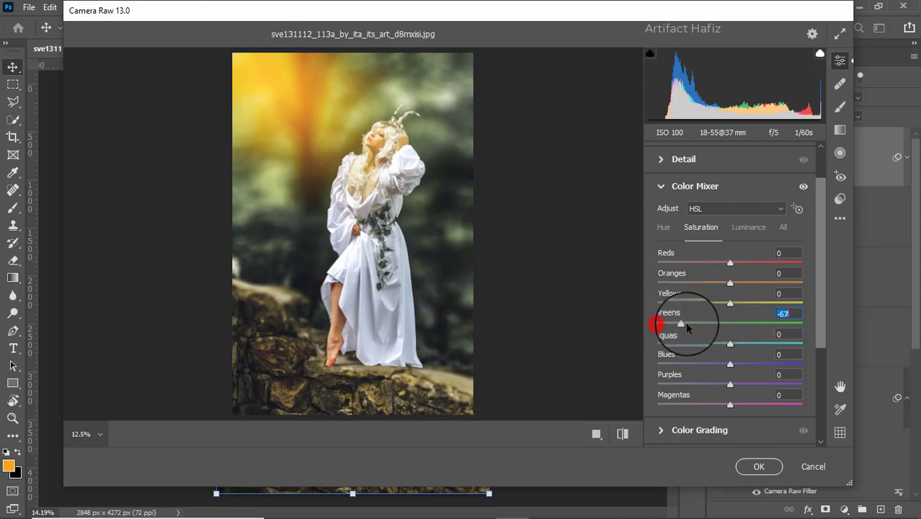
- Set the Greens hue to -35 in the Color Mixer
{"action": "left_click", "coordinate": [663, 227]}
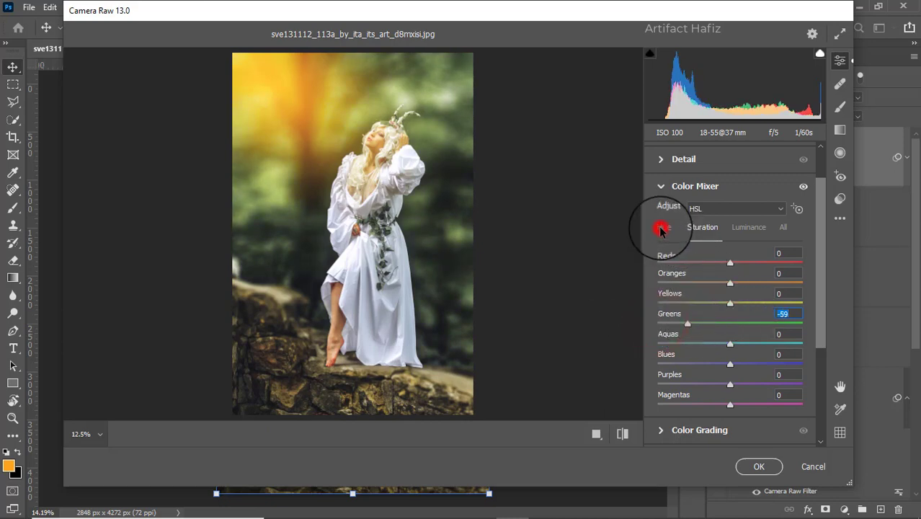
{"action": "left_click_drag", "start_coordinate": [730, 321], "coordinate": [697, 329]}
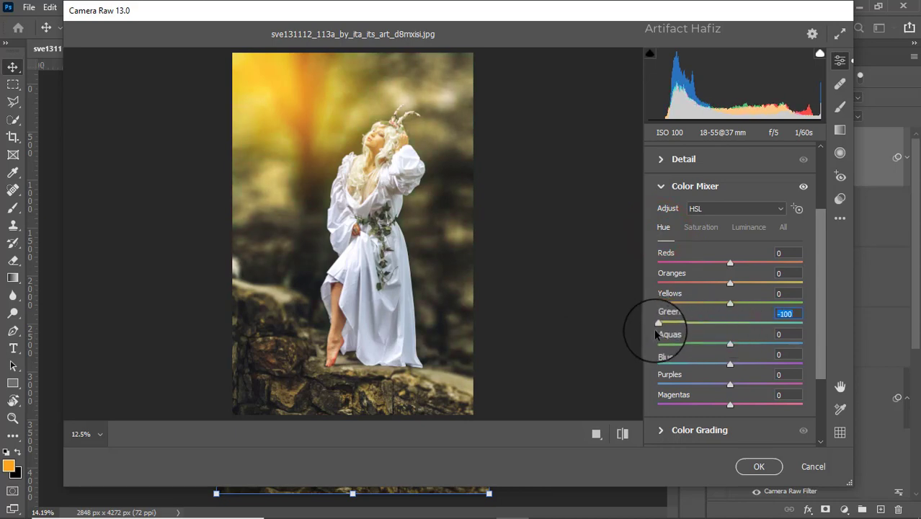
{"action": "left_click_drag", "start_coordinate": [657, 322], "coordinate": [702, 328]}
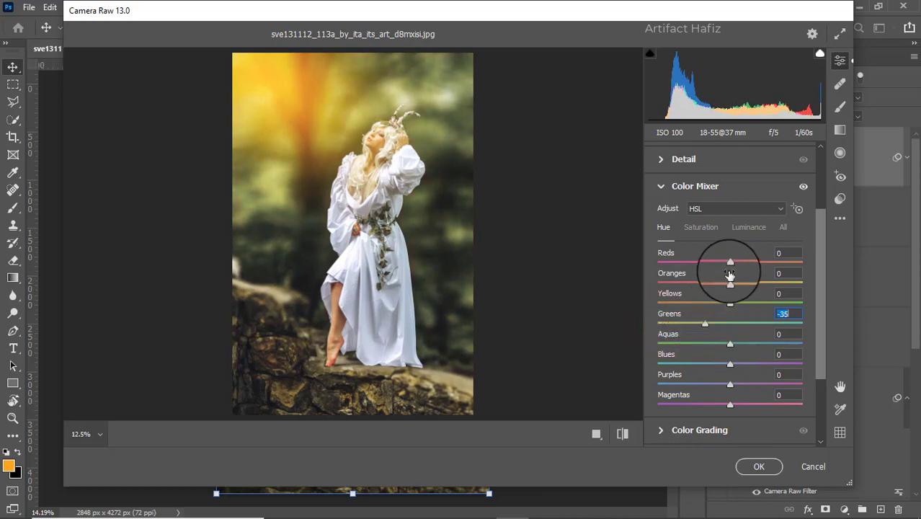
- Set the Greens saturation to -54
{"action": "left_click", "coordinate": [702, 229]}
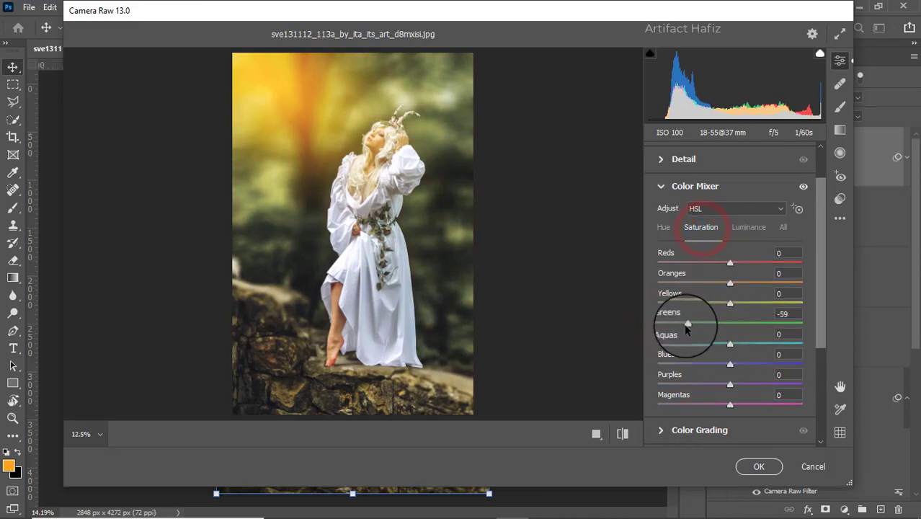
{"action": "left_click_drag", "start_coordinate": [686, 325], "coordinate": [658, 325]}
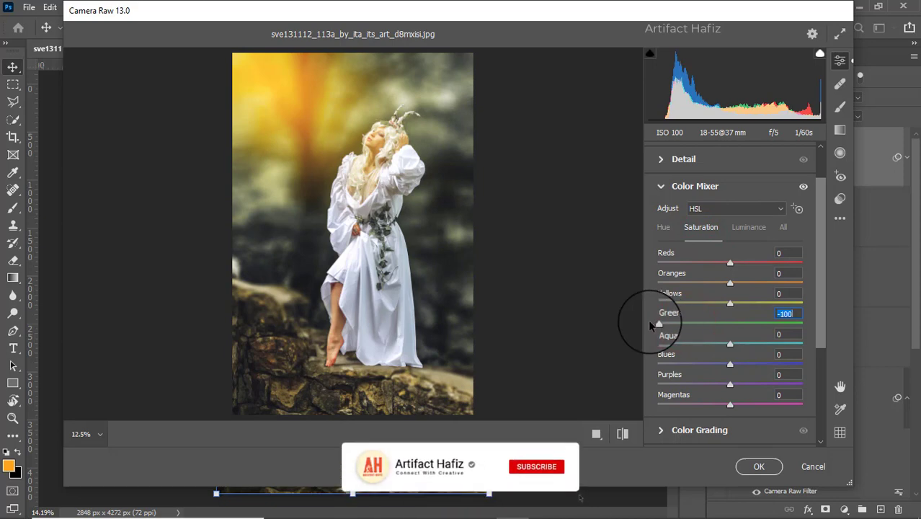
{"action": "left_click_drag", "start_coordinate": [656, 323], "coordinate": [691, 324]}
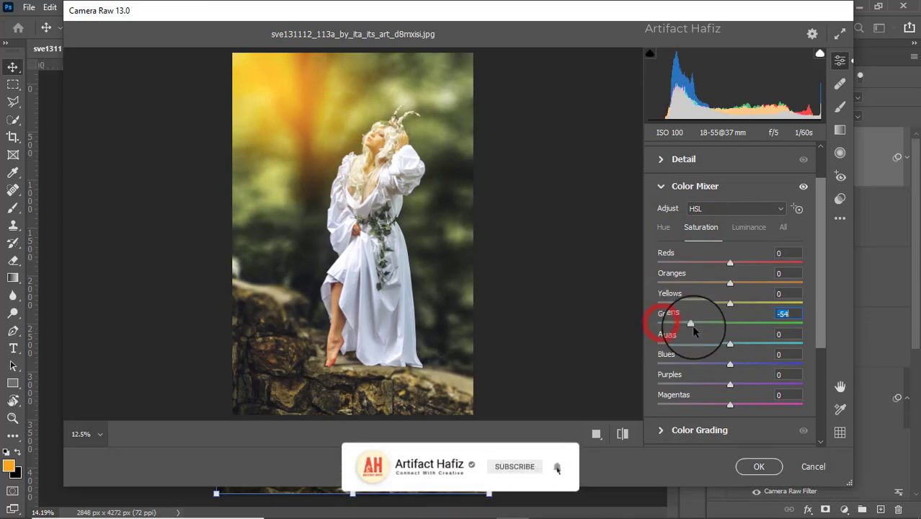
- Set saturation of Reds to +7, Oranges -6, Yellows -7, Aquas -37 and Blues -56
{"action": "left_click_drag", "start_coordinate": [765, 285], "coordinate": [723, 318]}
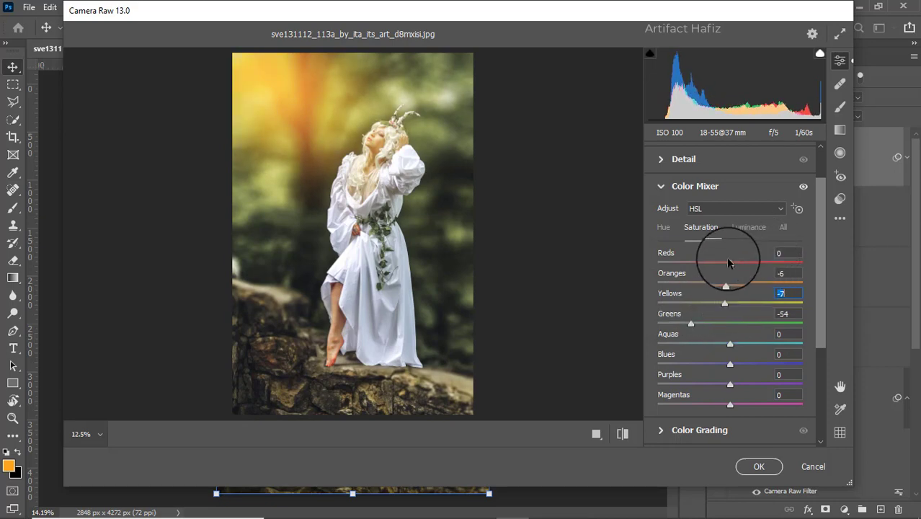
{"action": "left_click_drag", "start_coordinate": [729, 263], "coordinate": [732, 288]}
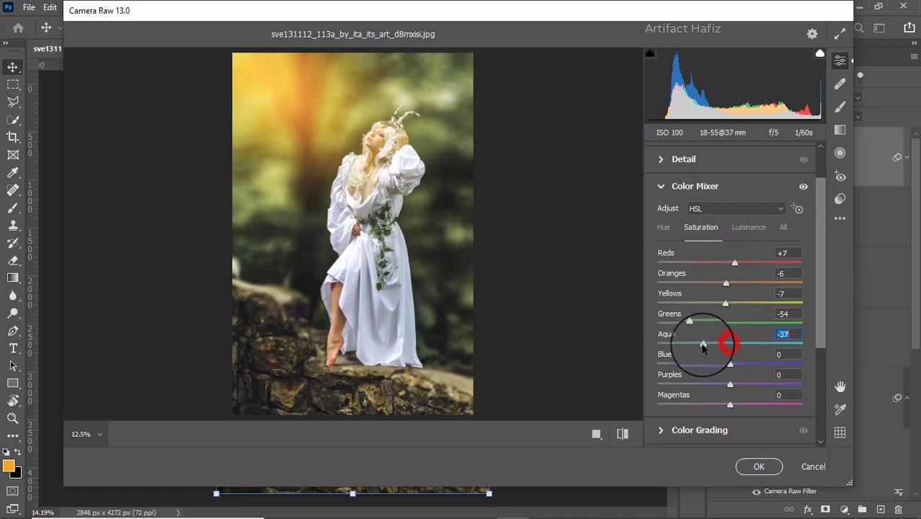
{"action": "left_click_drag", "start_coordinate": [684, 365], "coordinate": [686, 365]}
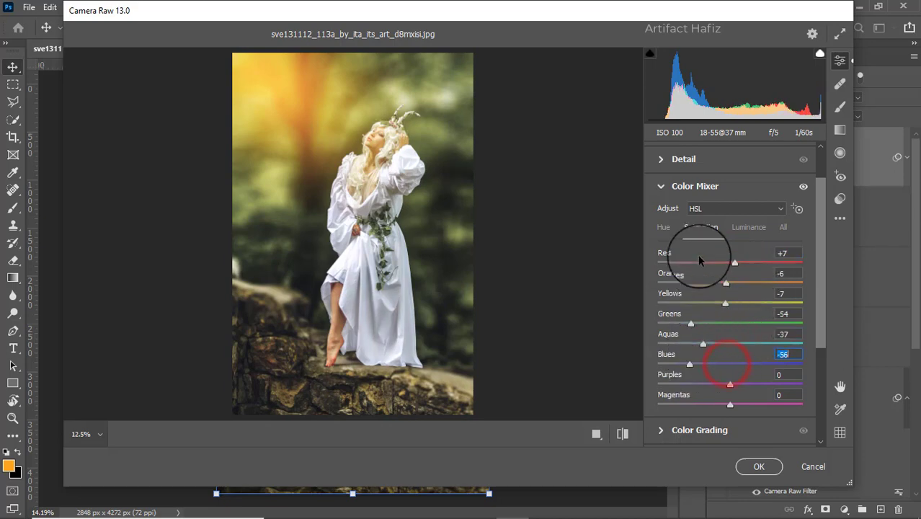
- Switch the Color Mixer to luminance and set Oranges to -6 and Yellows to -5
{"action": "left_click", "coordinate": [744, 229]}
{"action": "left_click_drag", "start_coordinate": [731, 282], "coordinate": [732, 322]}
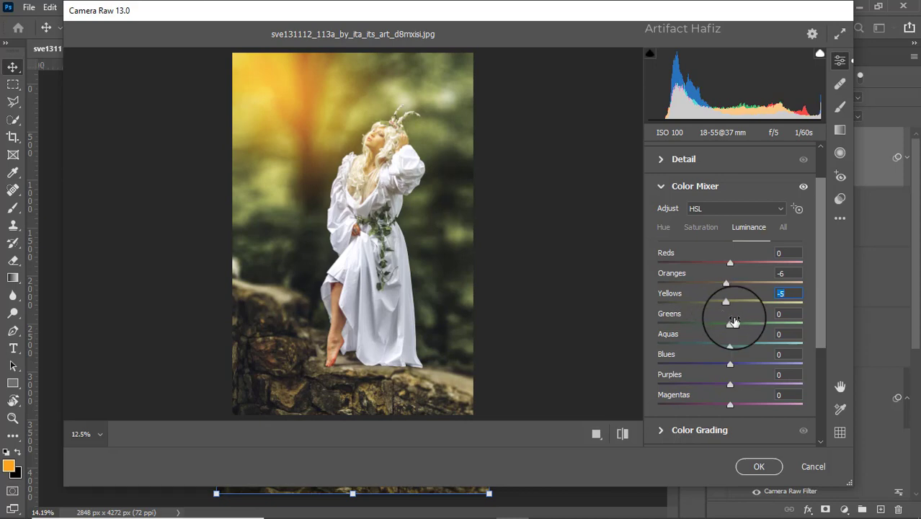
- Open Color Grading and shift the midtones wheel to hue 45, saturation 13
{"action": "scroll", "coordinate": [742, 301], "scroll_direction": "down", "scroll_amount": 3}
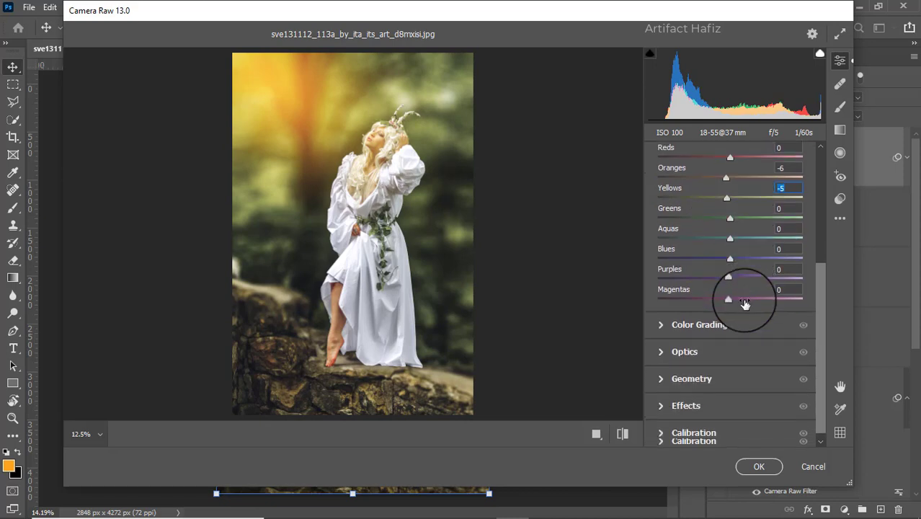
{"action": "left_click", "coordinate": [663, 325]}
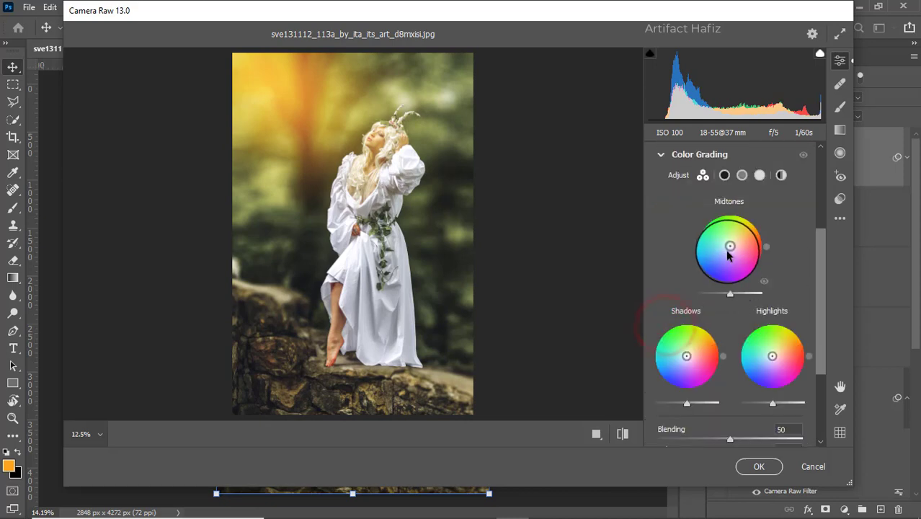
{"action": "left_click_drag", "start_coordinate": [728, 249], "coordinate": [732, 245]}
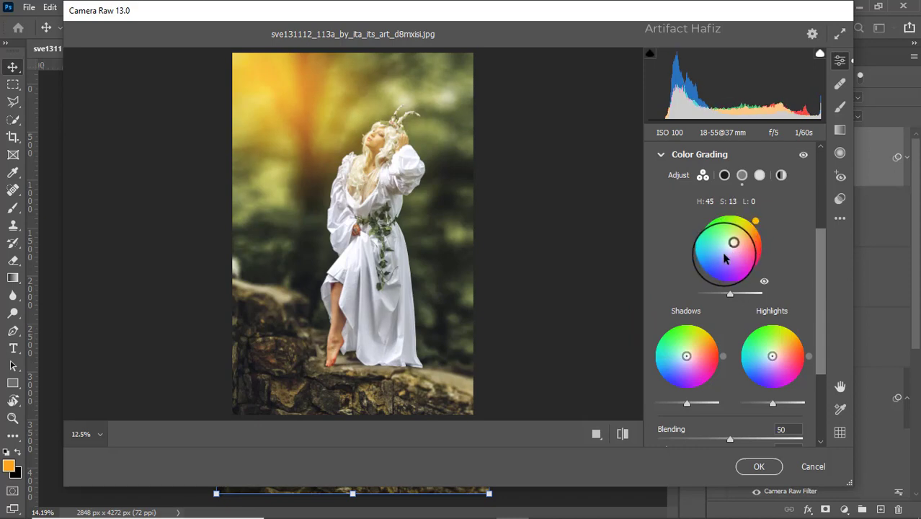
- Return to the Color Mixer luminance sliders and lower Greens luminance to -100
{"action": "scroll", "coordinate": [684, 278], "scroll_direction": "up", "scroll_amount": 3}
{"action": "scroll", "coordinate": [684, 278], "scroll_direction": "up", "scroll_amount": 3}
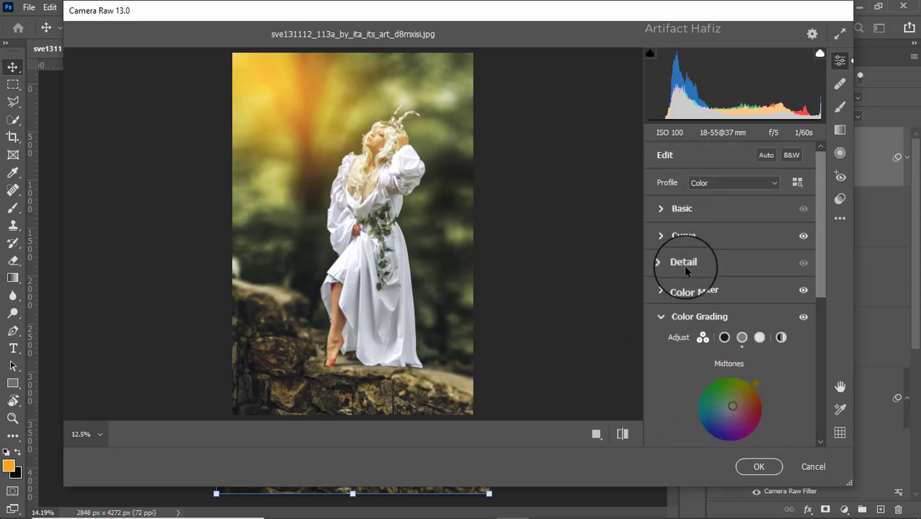
{"action": "left_click", "coordinate": [668, 290]}
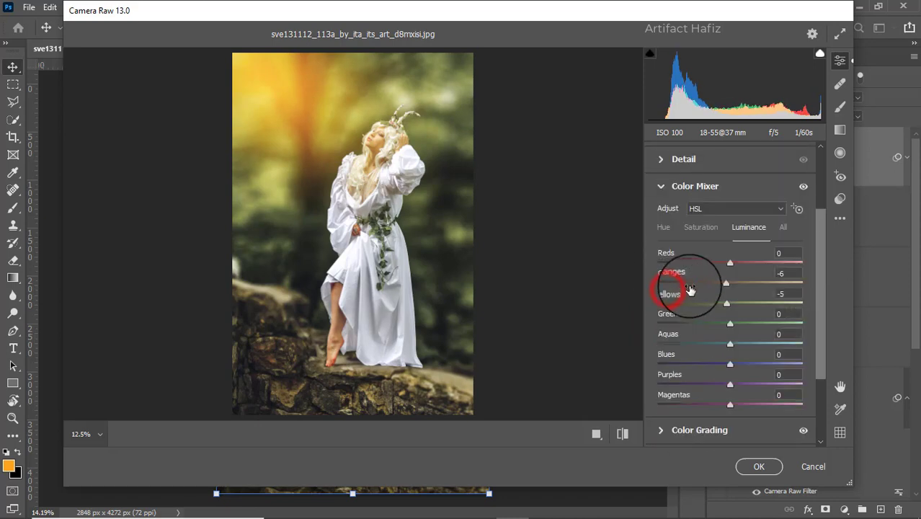
{"action": "left_click", "coordinate": [690, 227]}
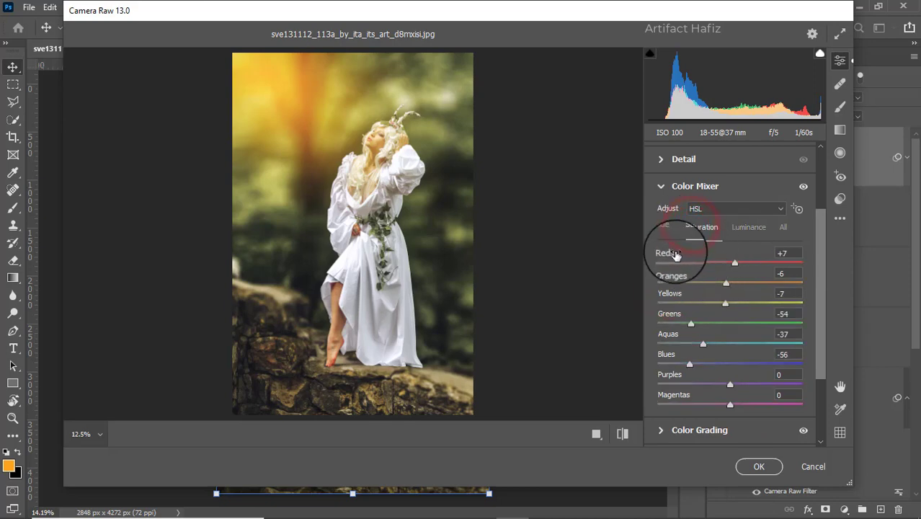
{"action": "left_click", "coordinate": [752, 228]}
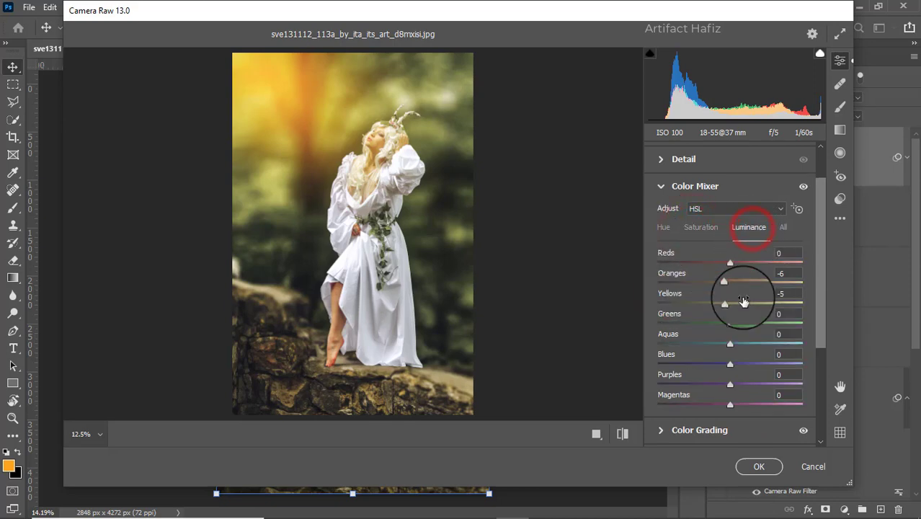
{"action": "left_click_drag", "start_coordinate": [729, 323], "coordinate": [653, 326]}
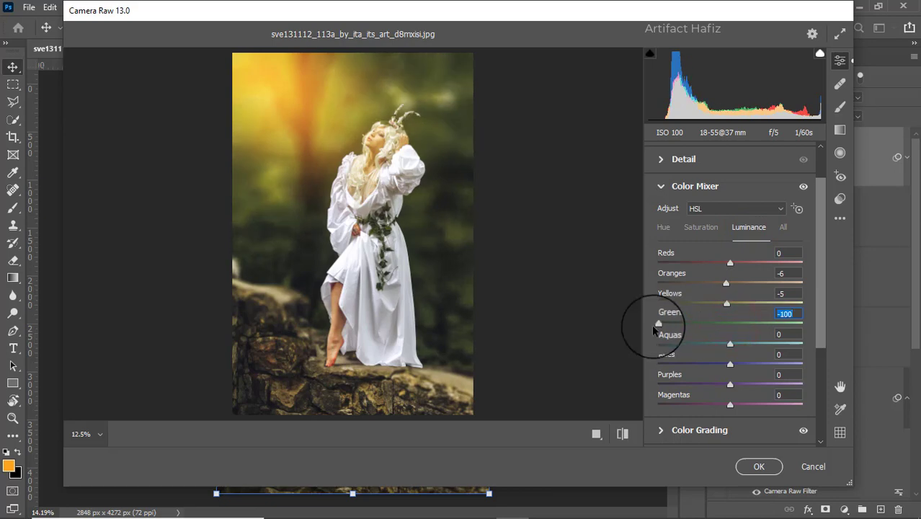
- Open Effects and set Vignetting to -14
{"action": "scroll", "coordinate": [677, 324], "scroll_direction": "down", "scroll_amount": 3}
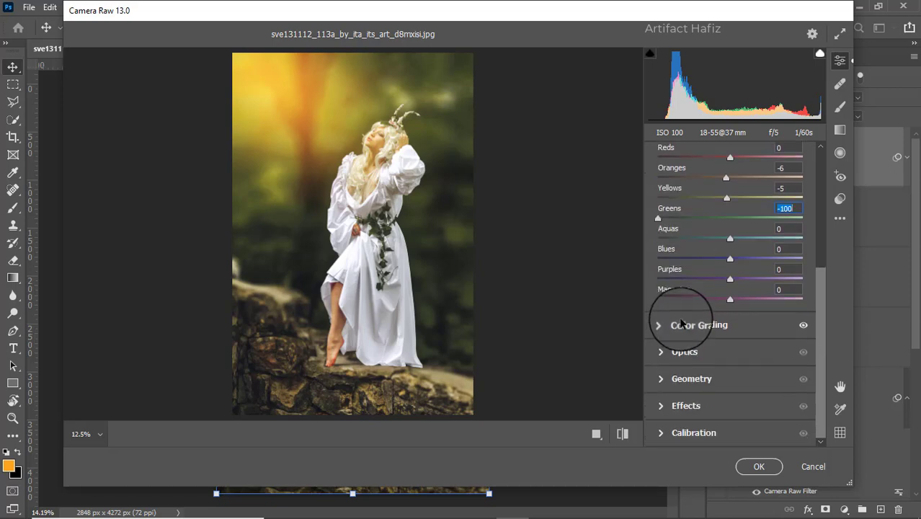
{"action": "left_click", "coordinate": [660, 407]}
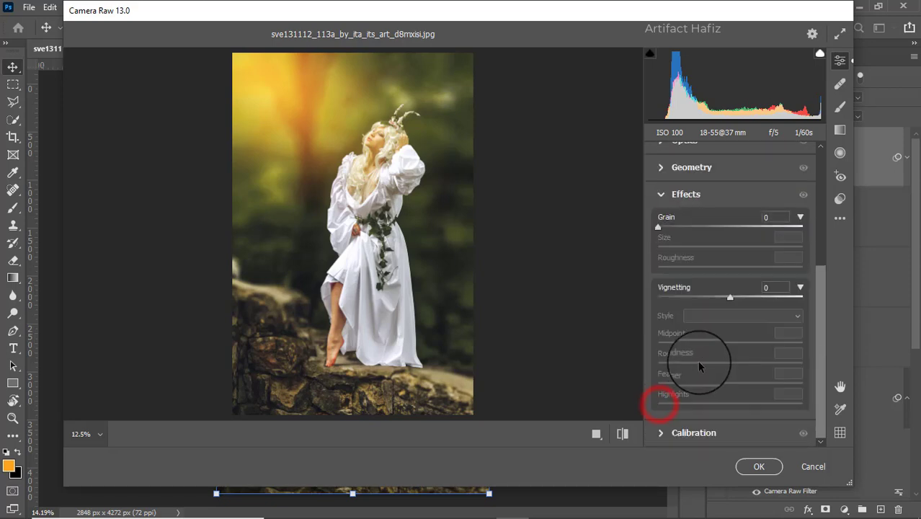
{"action": "left_click_drag", "start_coordinate": [728, 297], "coordinate": [719, 297]}
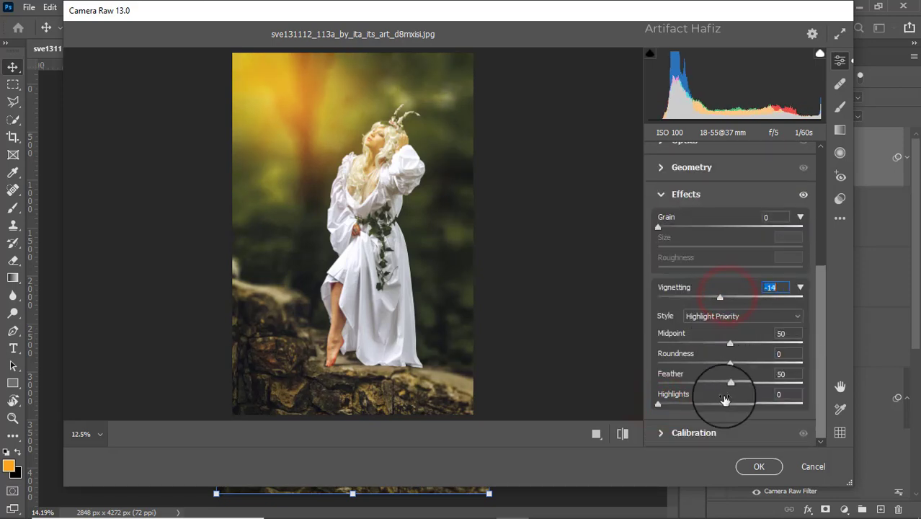
- In the Basic panel, set Exposure to +0.40 and Shadows to +34
{"action": "scroll", "coordinate": [709, 319], "scroll_direction": "up", "scroll_amount": 6}
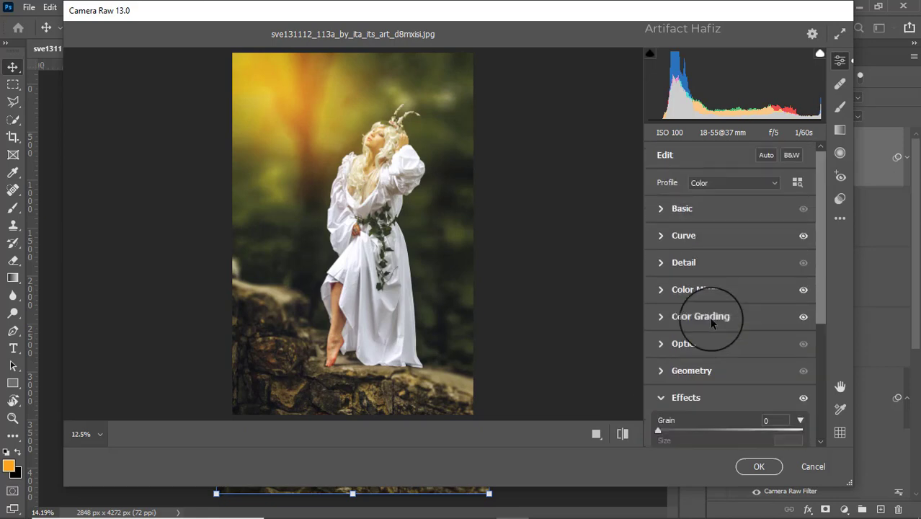
{"action": "left_click", "coordinate": [659, 208]}
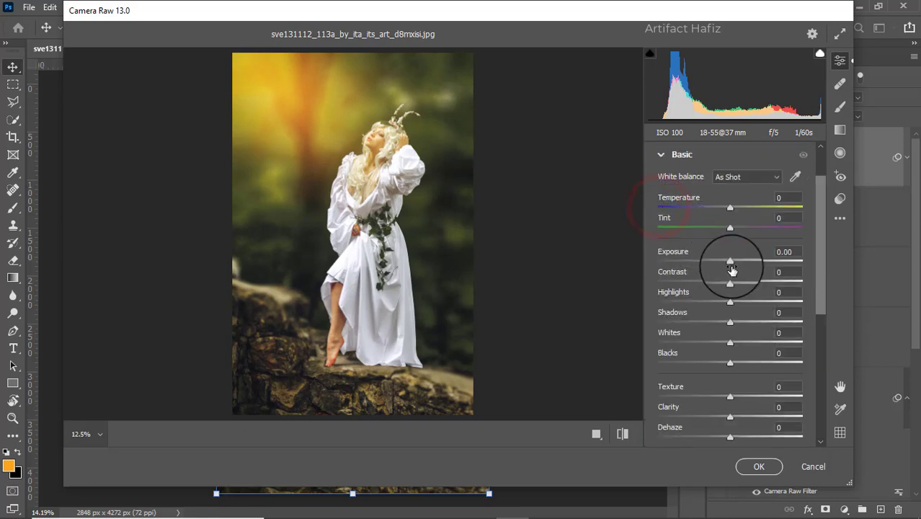
{"action": "left_click_drag", "start_coordinate": [729, 260], "coordinate": [731, 263]}
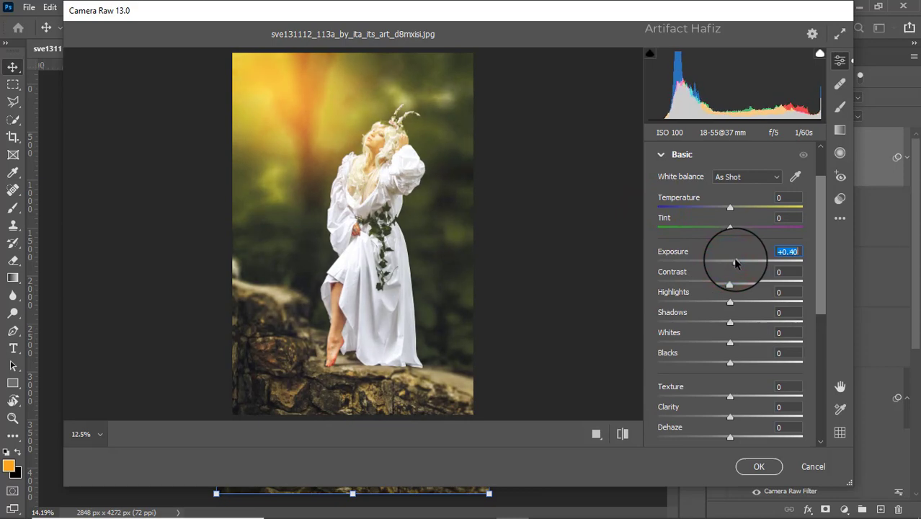
{"action": "scroll", "coordinate": [739, 260], "scroll_direction": "down", "scroll_amount": 5}
{"action": "scroll", "coordinate": [752, 263], "scroll_direction": "up", "scroll_amount": 5}
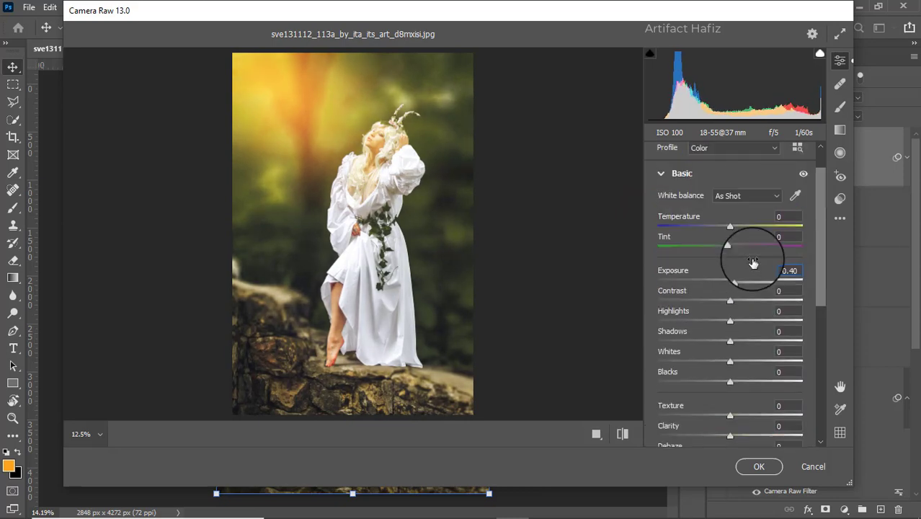
{"action": "left_click_drag", "start_coordinate": [729, 342], "coordinate": [767, 348]}
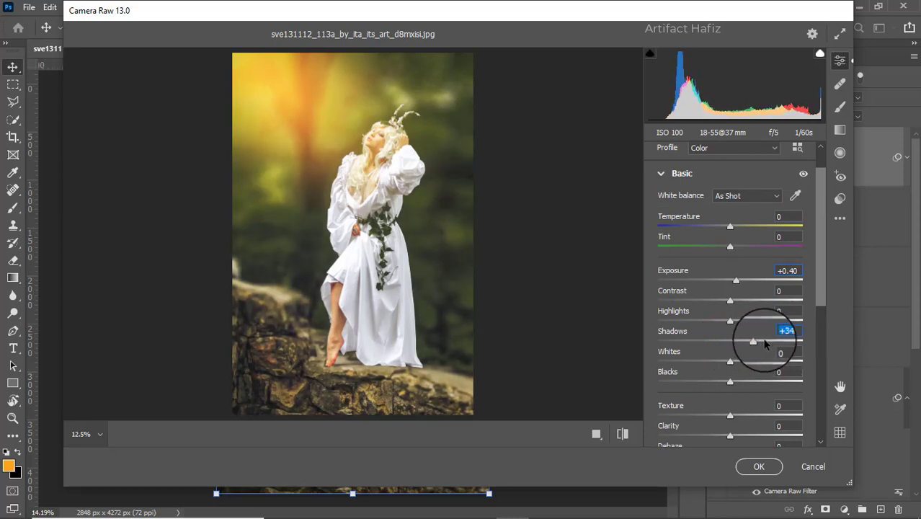
- In Calibration, set Red Primary saturation -21, Green Primary +9, Blue Primary +21, and apply the Camera Raw filter
{"action": "scroll", "coordinate": [767, 342], "scroll_direction": "down", "scroll_amount": 5}
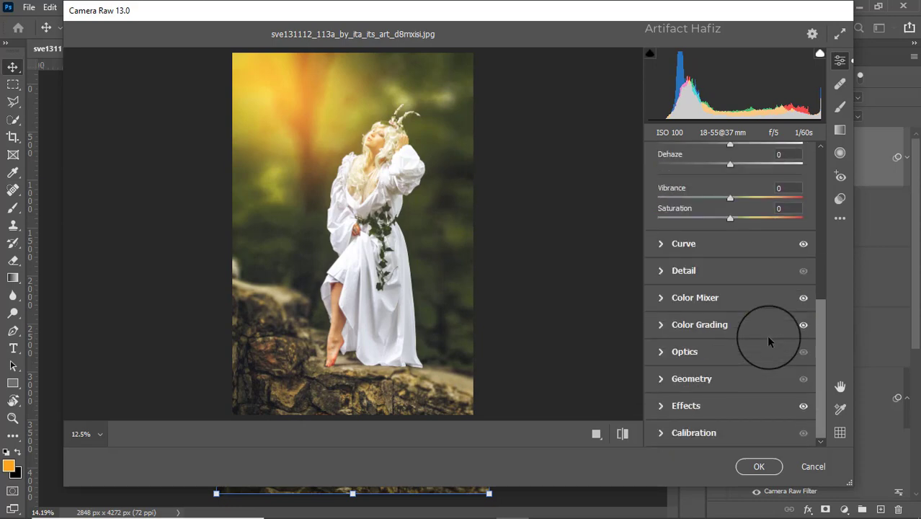
{"action": "left_click", "coordinate": [660, 432]}
{"action": "left_click_drag", "start_coordinate": [730, 310], "coordinate": [714, 311]}
{"action": "left_click_drag", "start_coordinate": [731, 371], "coordinate": [736, 372]}
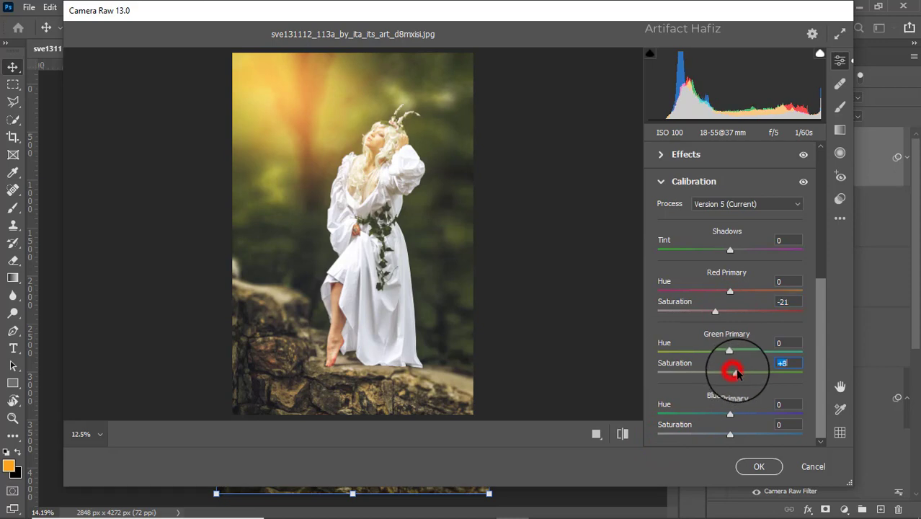
{"action": "left_click_drag", "start_coordinate": [730, 434], "coordinate": [745, 436]}
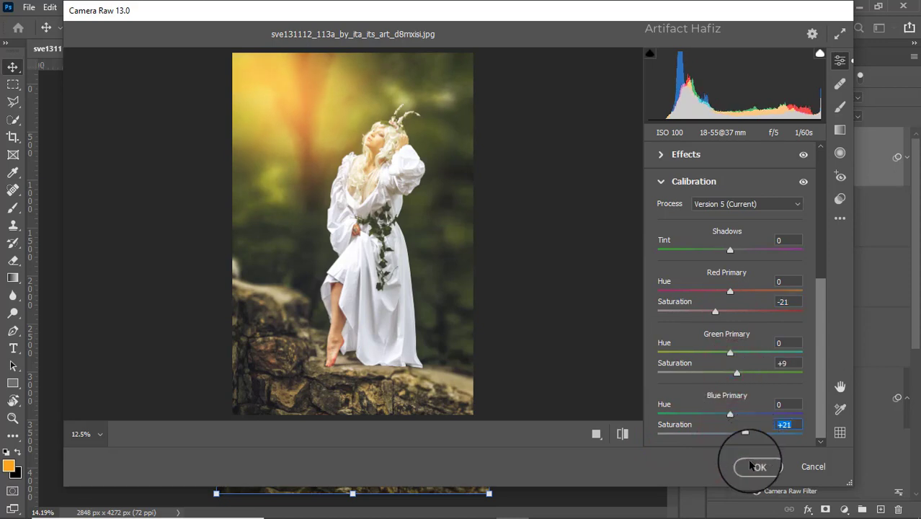
{"action": "left_click", "coordinate": [756, 467]}
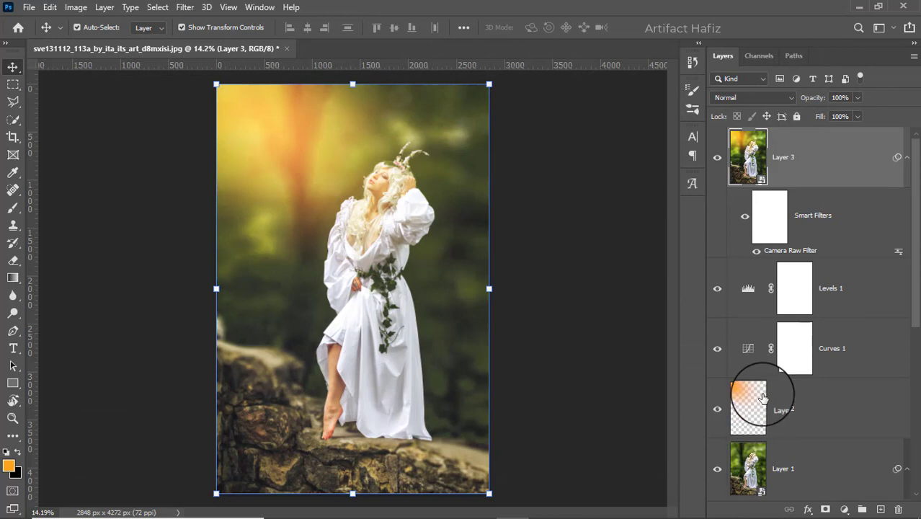
- Compare the edited composite with the original Background layer by toggling layer visibility
{"action": "scroll", "coordinate": [758, 392], "scroll_direction": "down", "scroll_amount": 5}
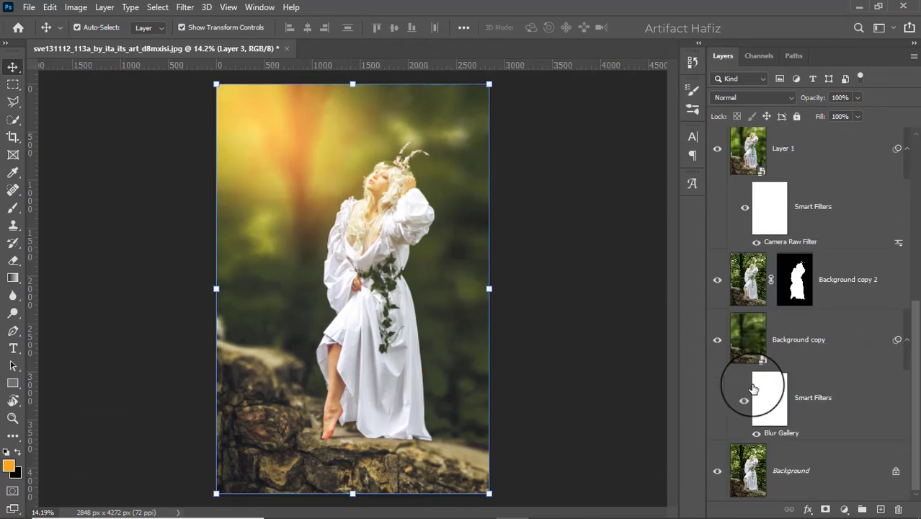
{"action": "left_click", "coordinate": [718, 471], "text": "alt"}
{"action": "left_click", "coordinate": [717, 471], "text": "alt"}
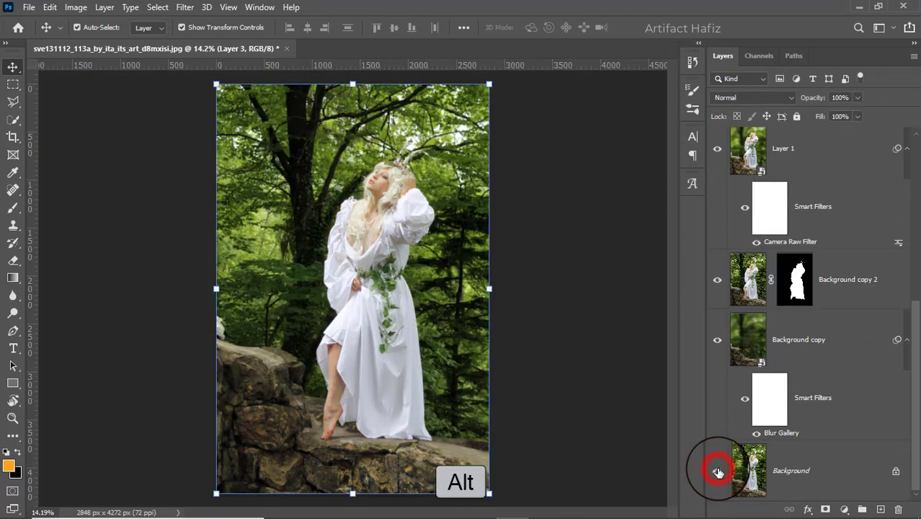
{"action": "left_click", "coordinate": [717, 472], "text": "alt"}
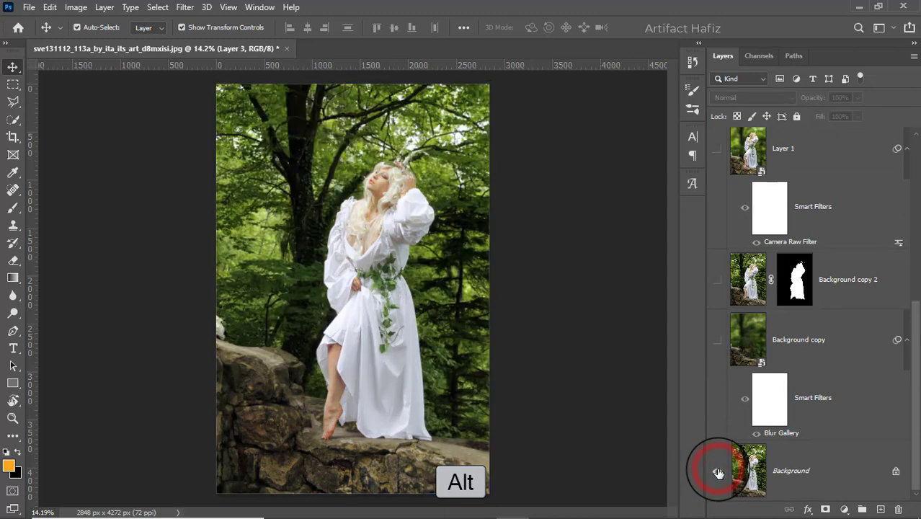
{"action": "left_click", "coordinate": [717, 472], "text": "alt"}
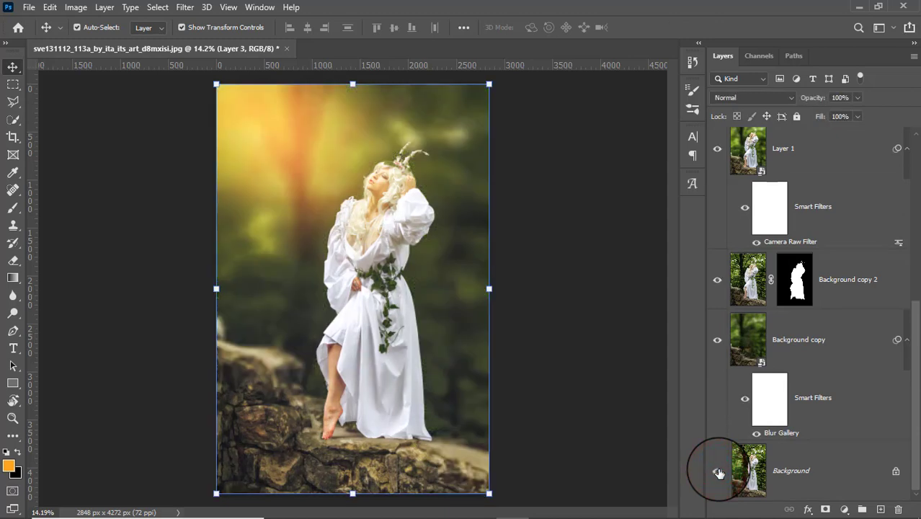